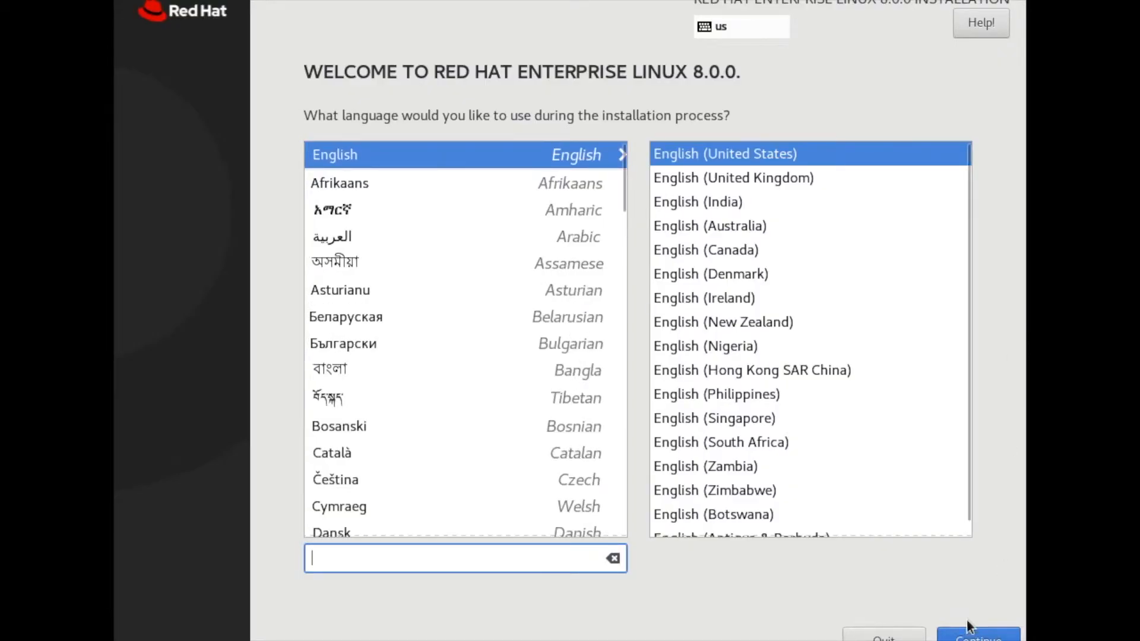
# Step: Accept English (United States) as the installation language and add Graphical Administration Tools and Headless Management to the Server with GUI environment
pyautogui.click(976, 636)
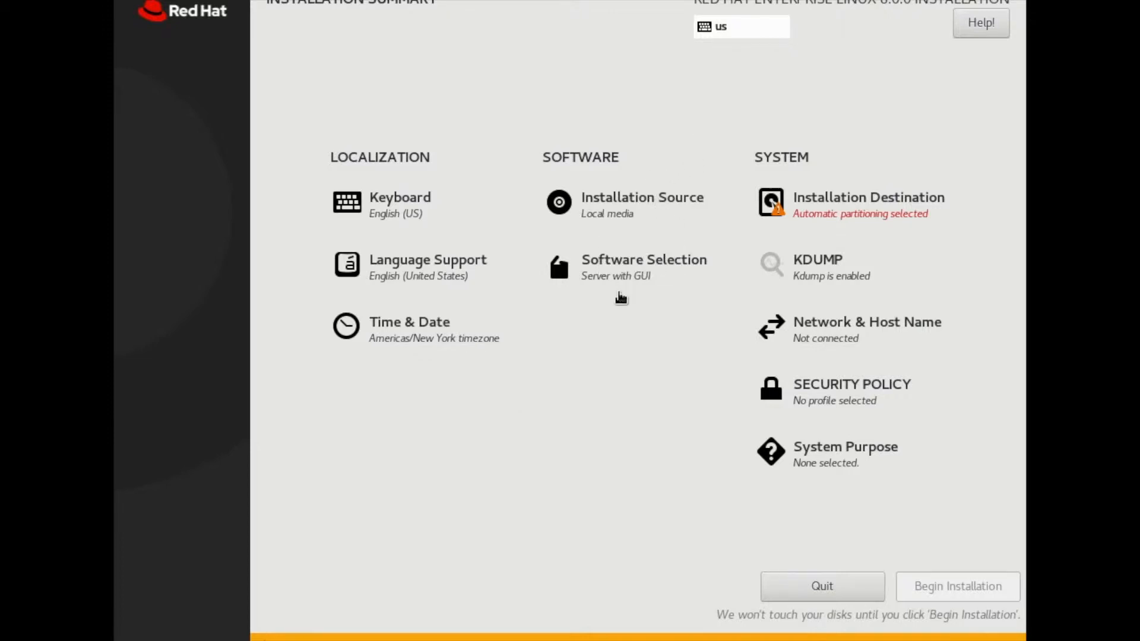
pyautogui.click(631, 285)
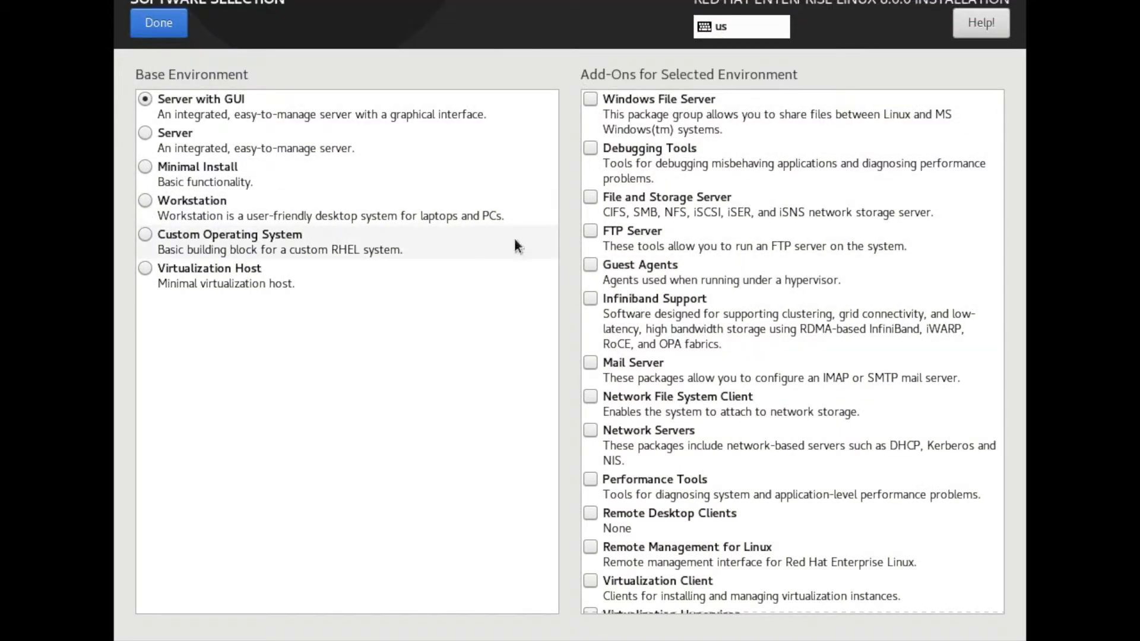
pyautogui.scroll(-10, 879, 260)
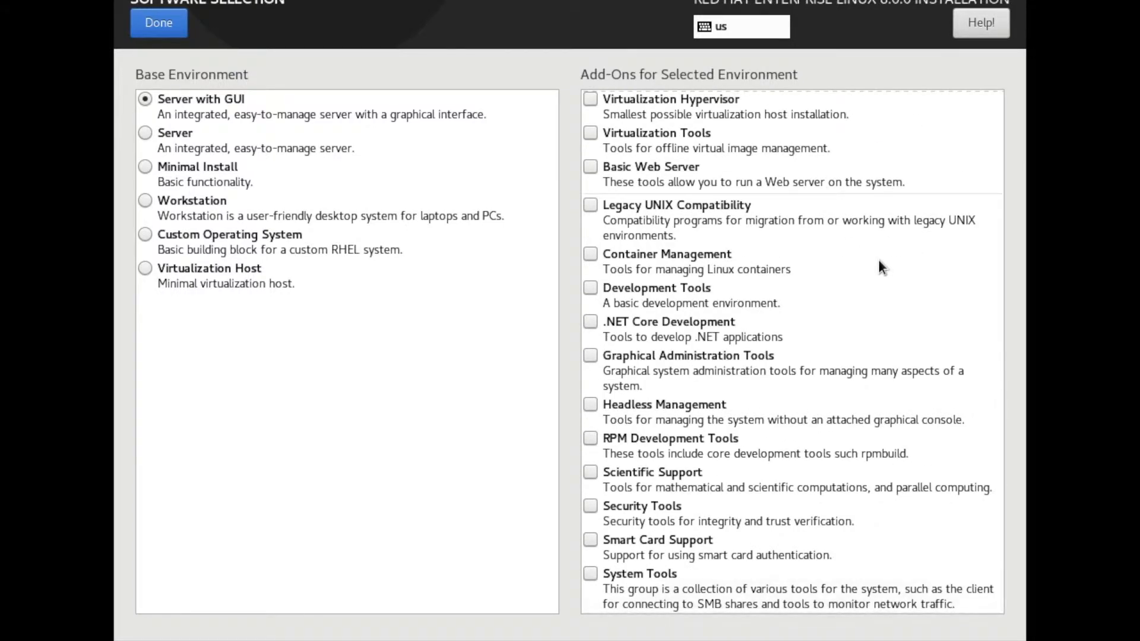
pyautogui.scroll(10, 879, 261)
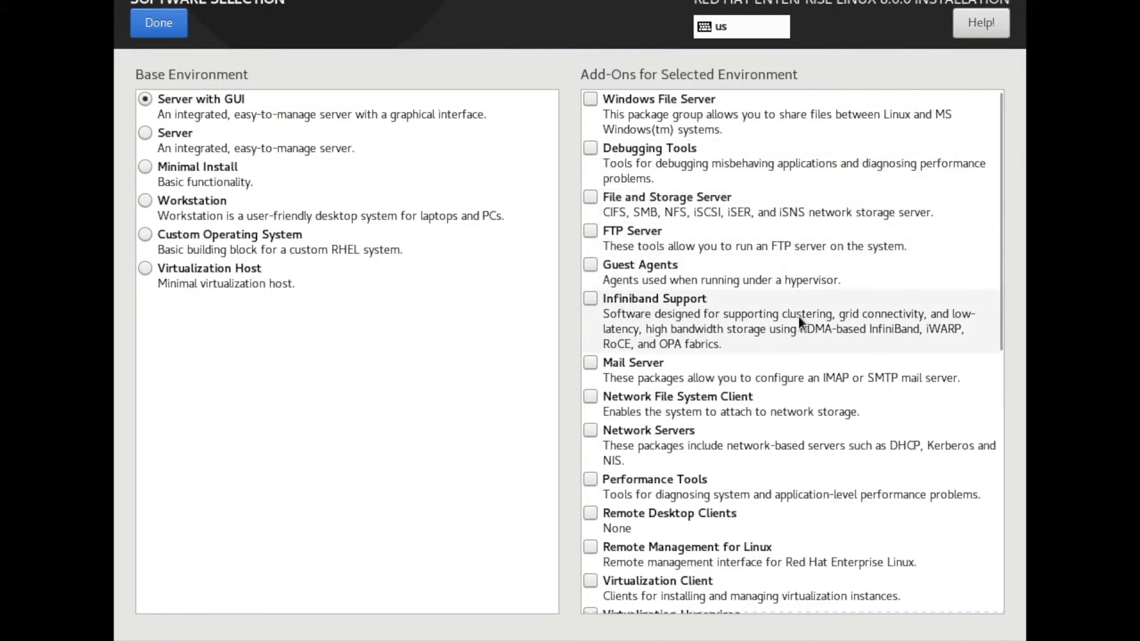
pyautogui.scroll(-1, 798, 315)
pyautogui.scroll(-1, 798, 315)
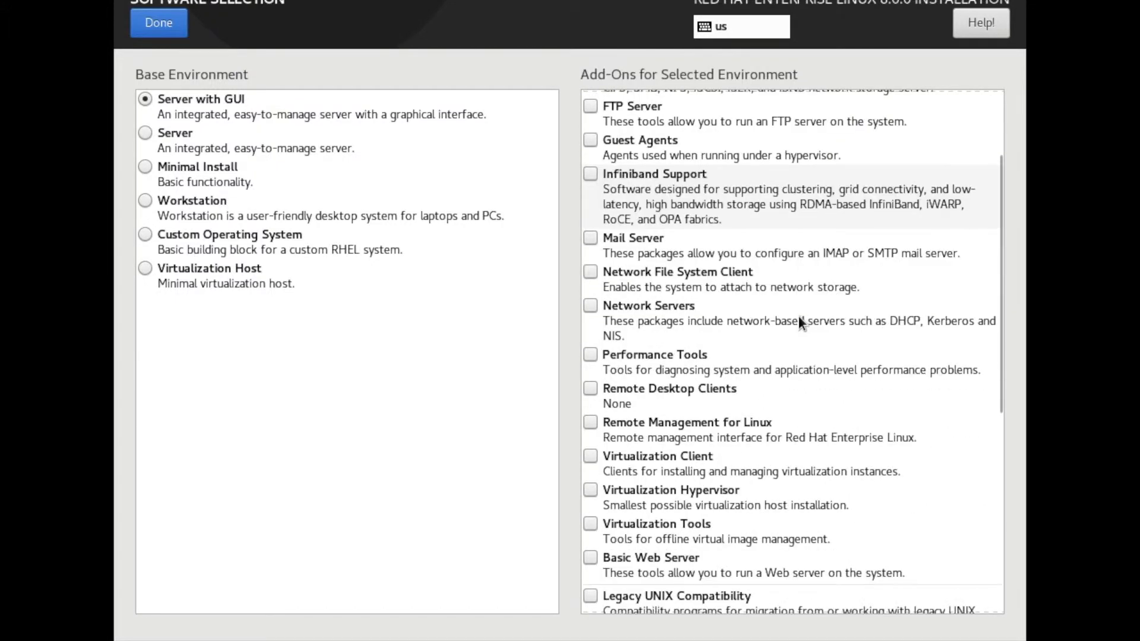
pyautogui.scroll(-2, 798, 316)
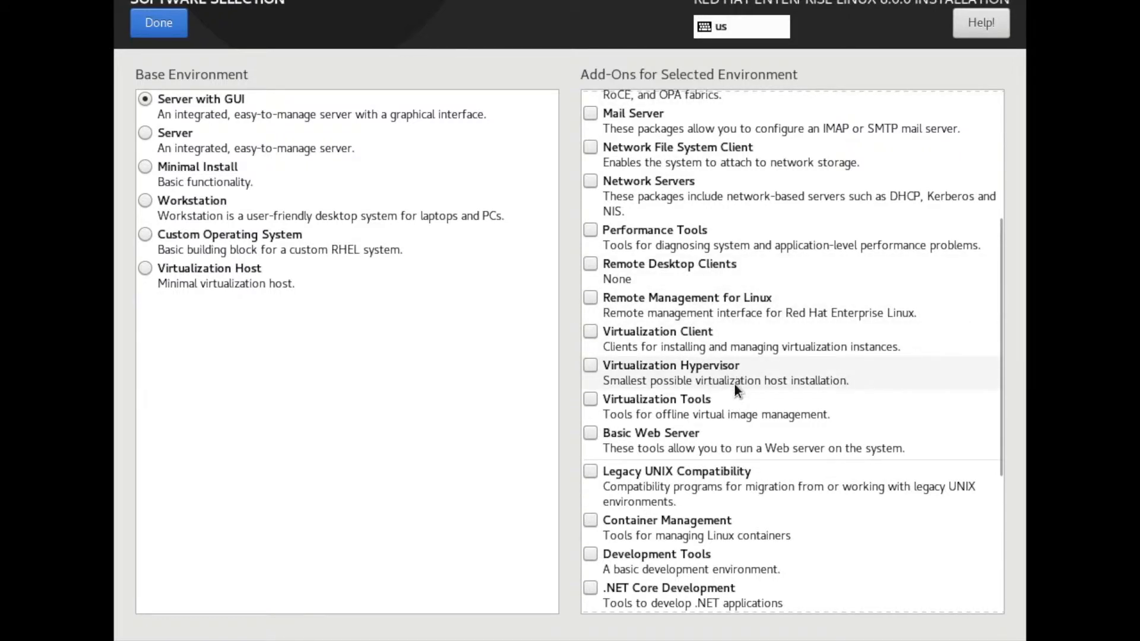
pyautogui.scroll(-3, 813, 391)
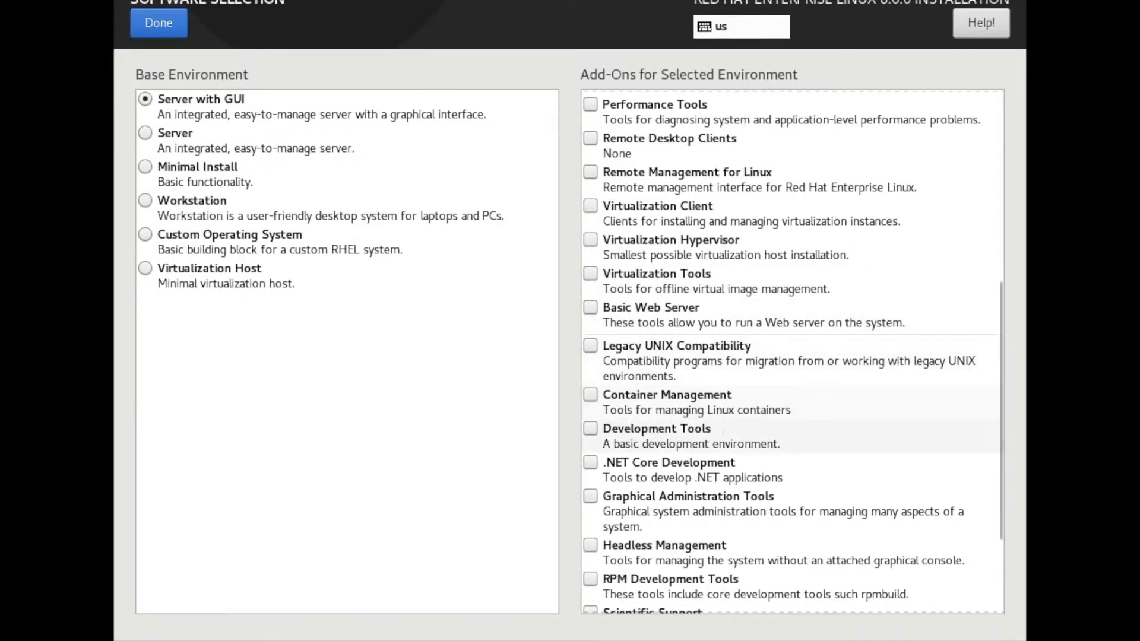
pyautogui.scroll(-3, 713, 422)
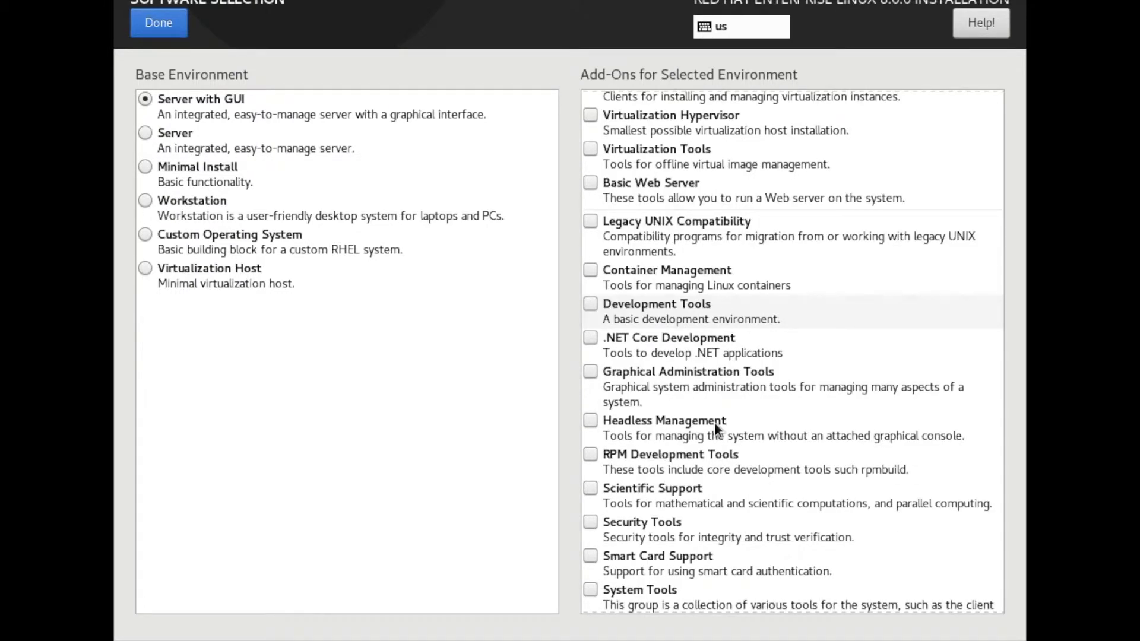
pyautogui.scroll(-1, 714, 422)
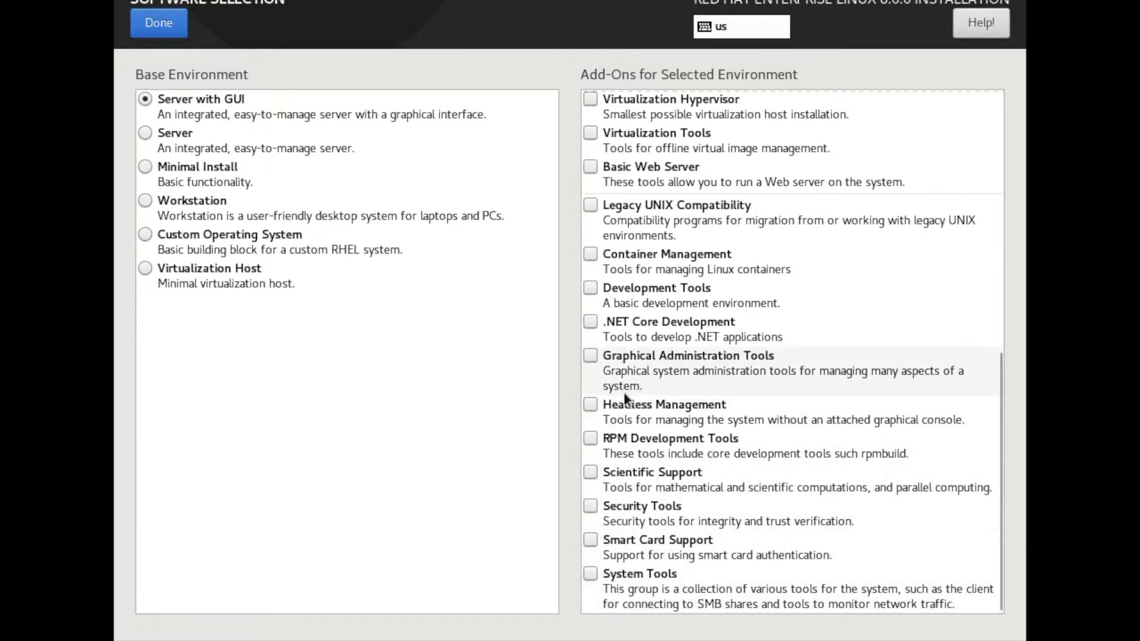
pyautogui.click(608, 408)
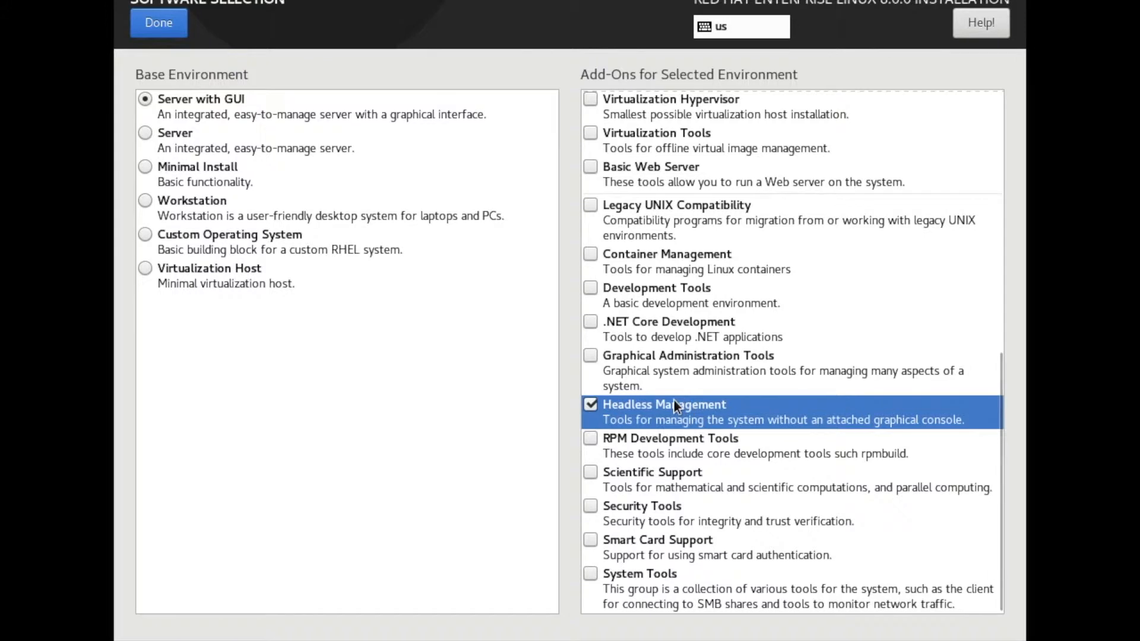
pyautogui.click(699, 366)
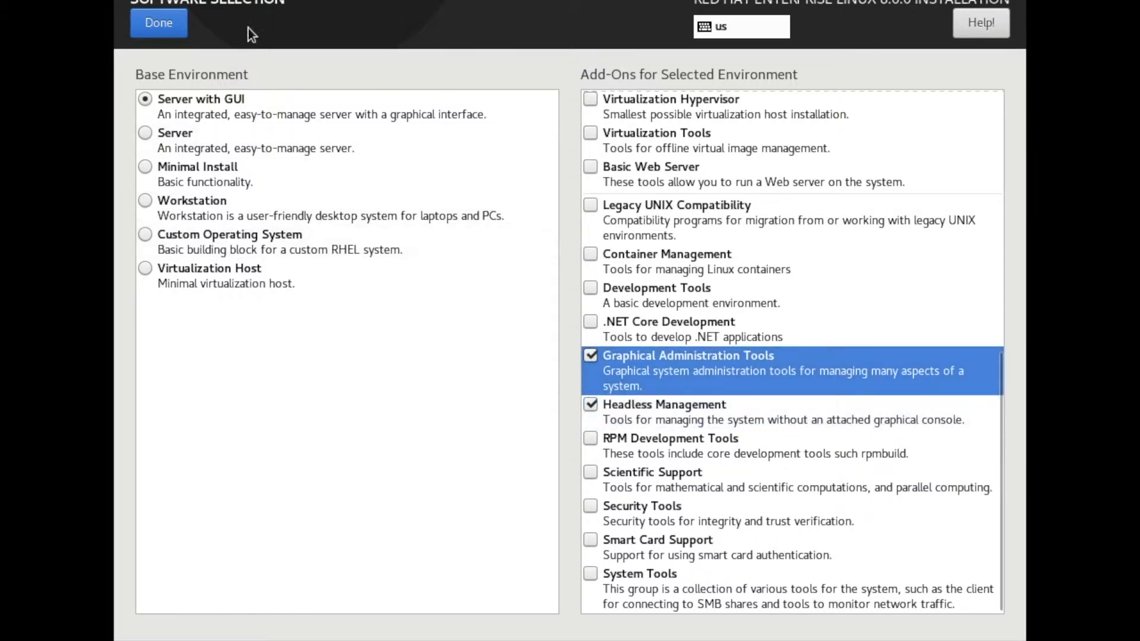
pyautogui.click(165, 30)
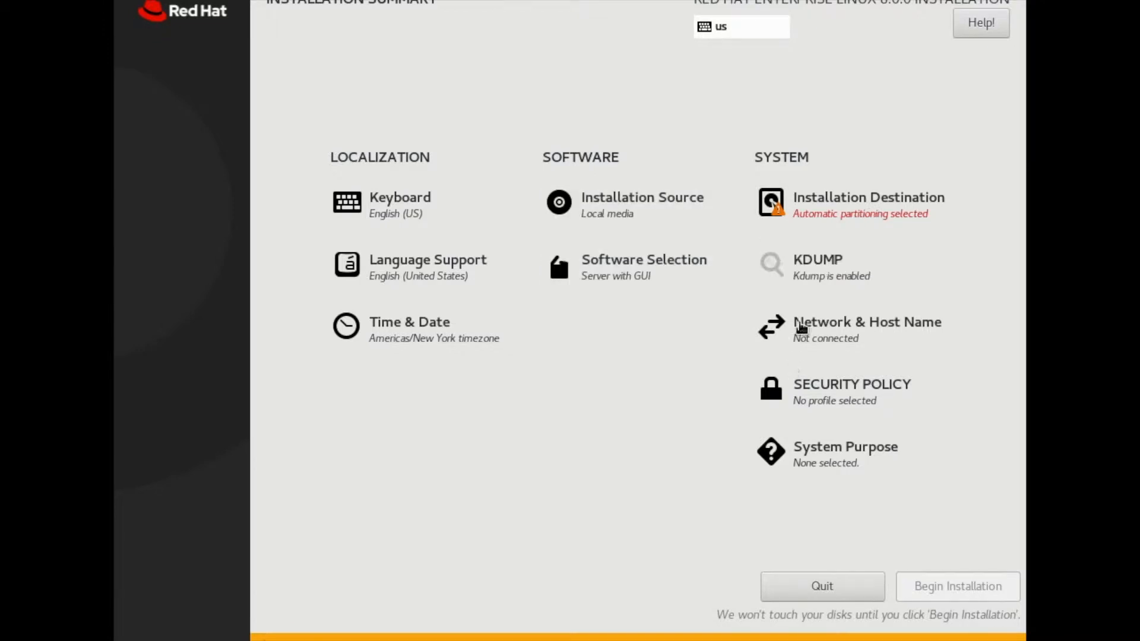
# Step: Accept the 50 GiB ATA VBOX HARDDISK as the installation destination with automatic storage configuration
pyautogui.click(905, 213)
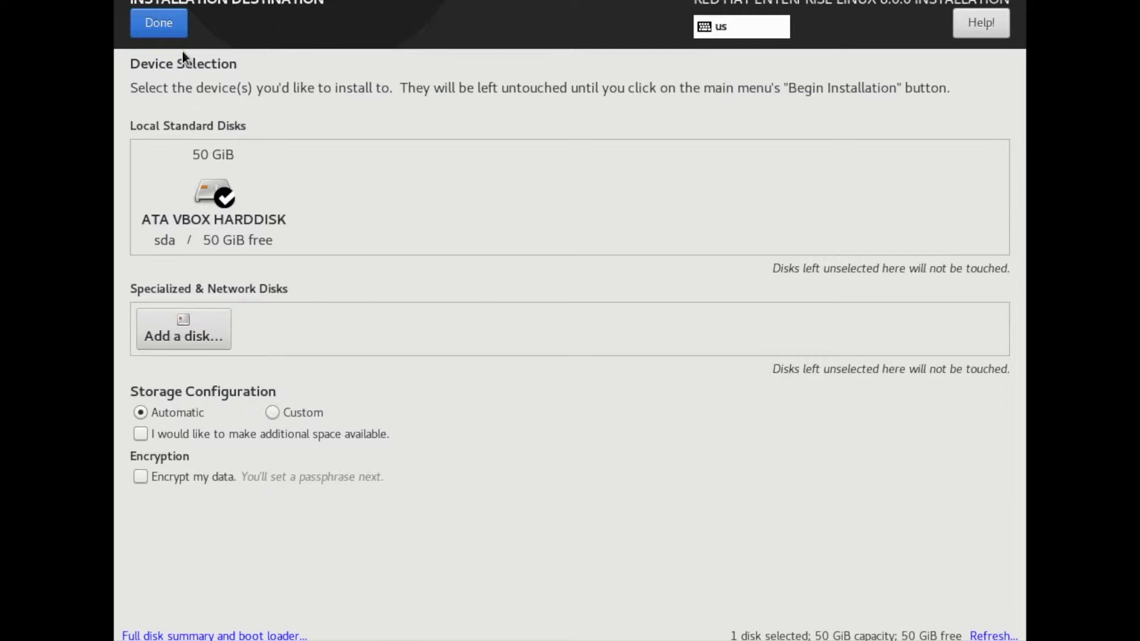
pyautogui.click(172, 24)
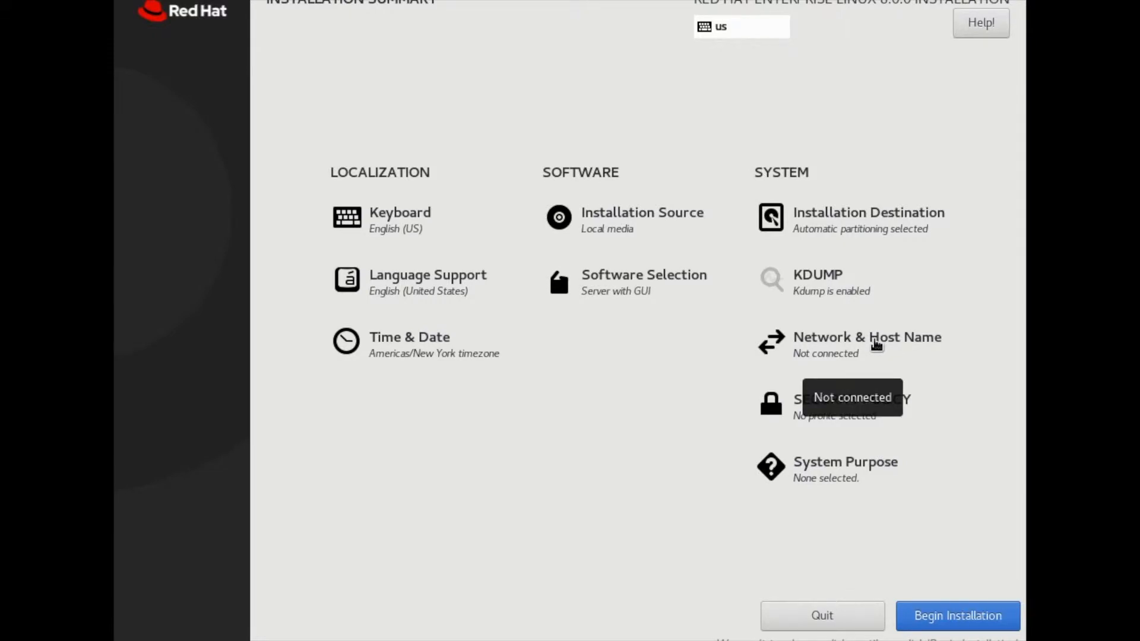
# Step: Set the system's host name to rhel8.techcake.in and apply it
pyautogui.click(876, 345)
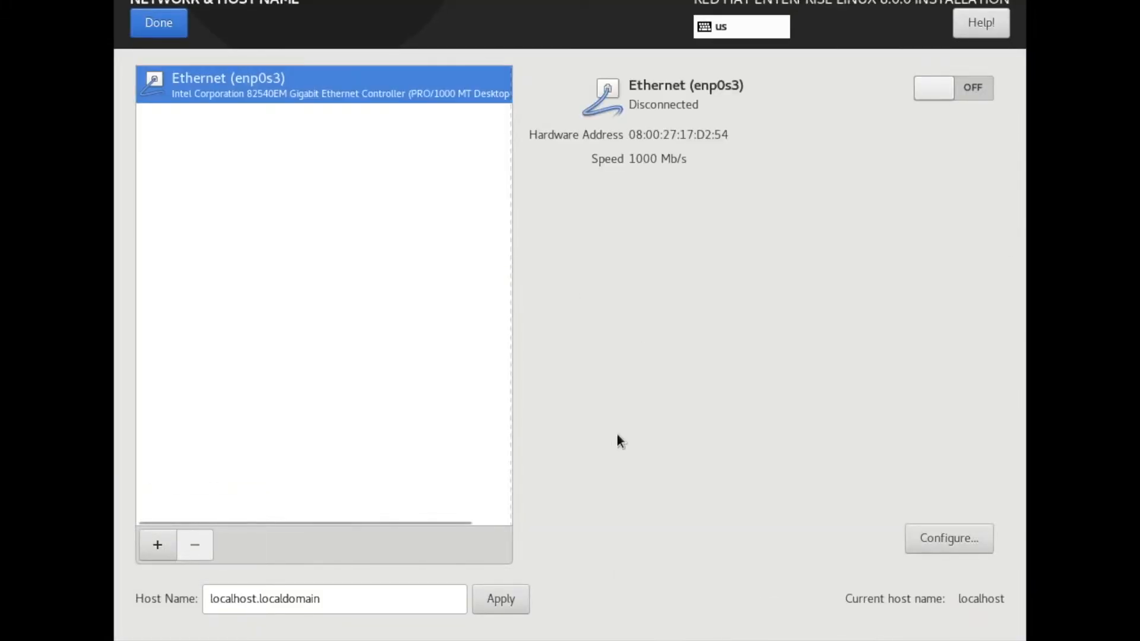
pyautogui.tripleClick(347, 601)
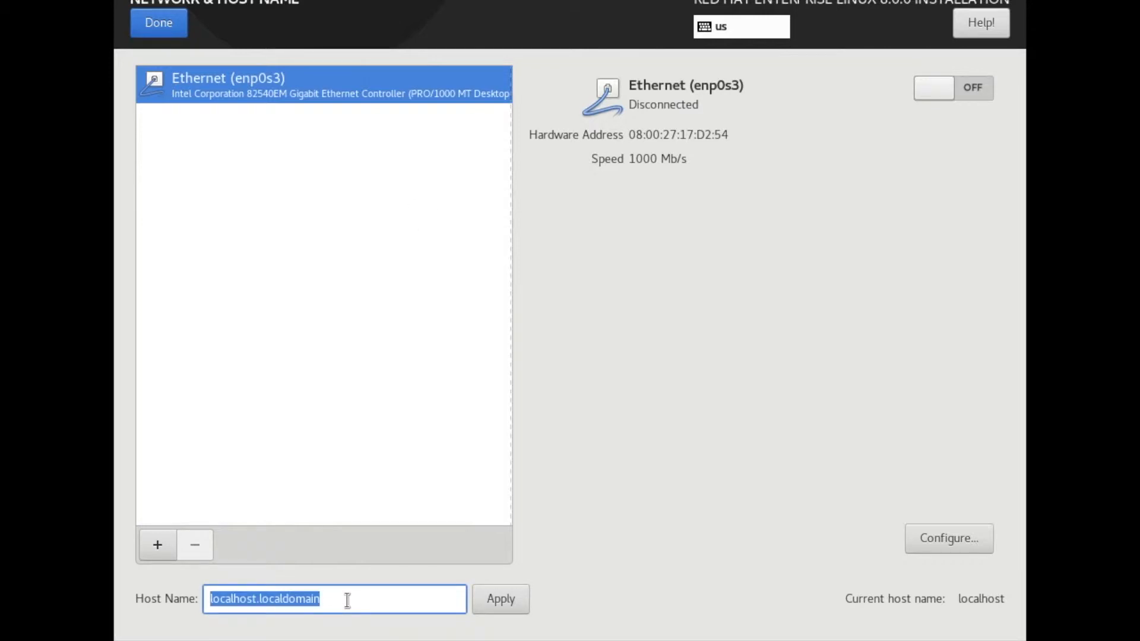
pyautogui.write('rhel')
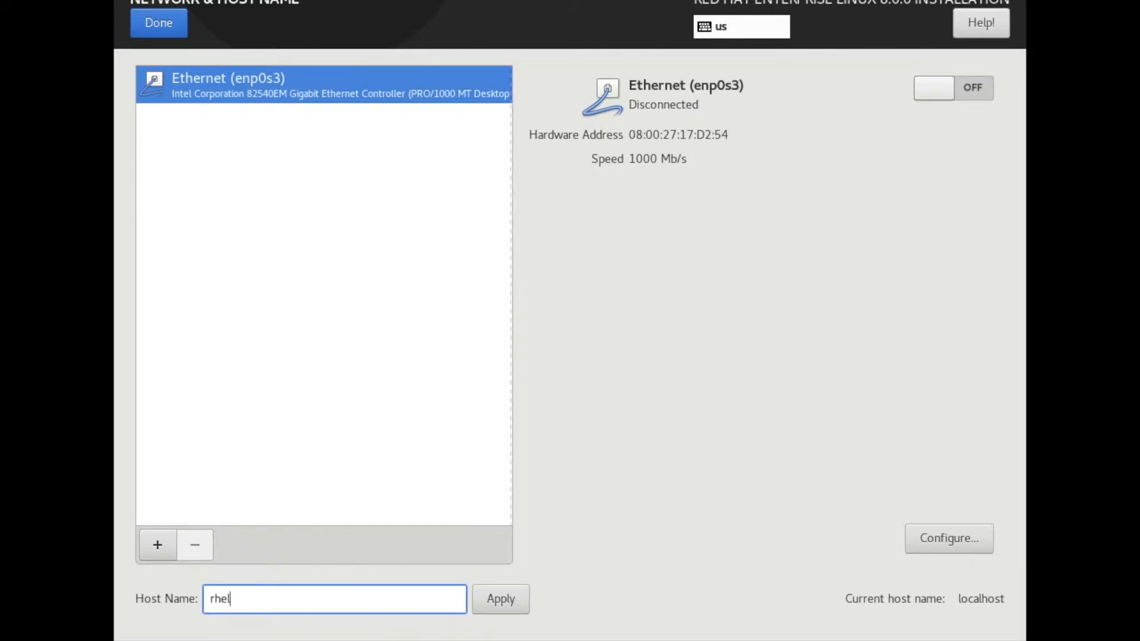
pyautogui.write('8.techcake.in')
pyautogui.click(504, 604)
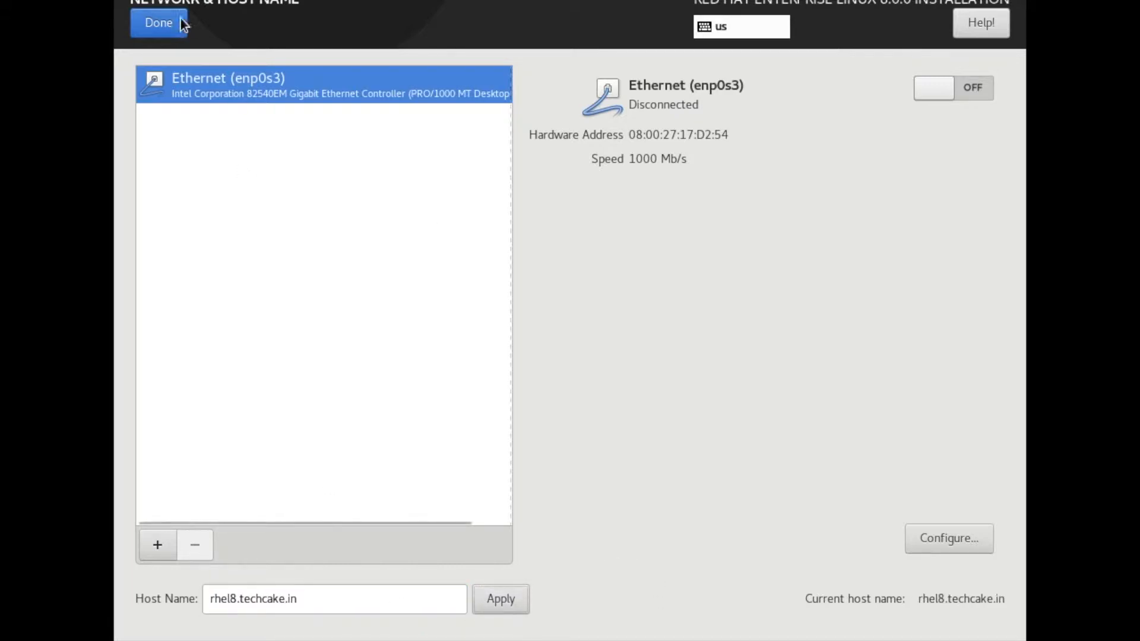
pyautogui.click(159, 23)
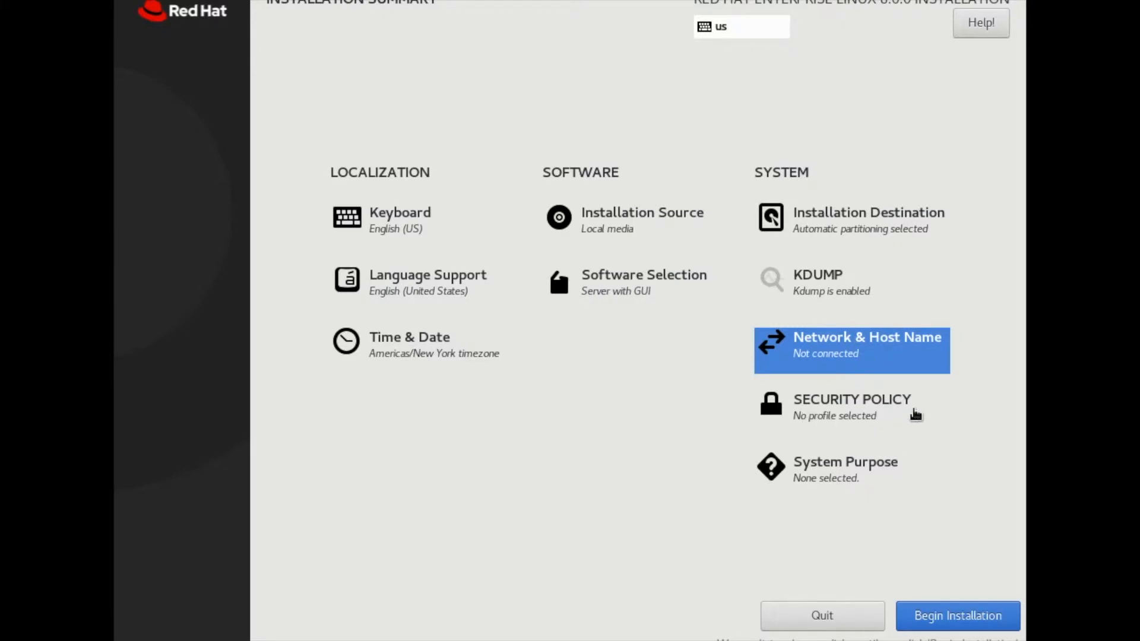
# Step: Look at the PCI-DSS and OSPP security policy profiles without selecting one for the installation
pyautogui.click(873, 408)
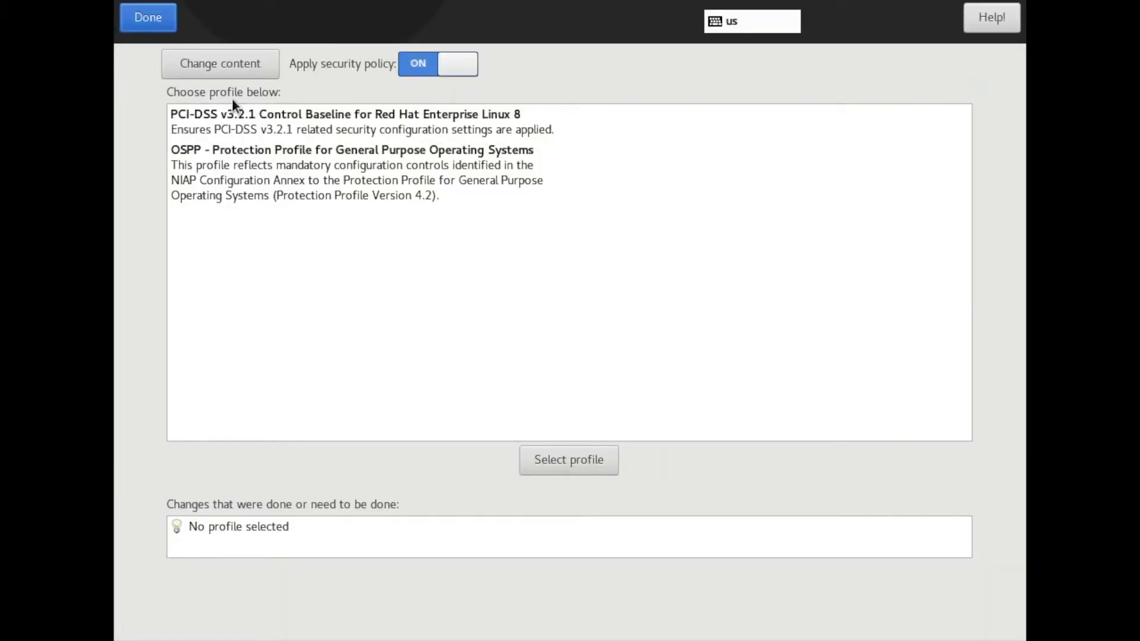
pyautogui.click(269, 122)
pyautogui.click(325, 174)
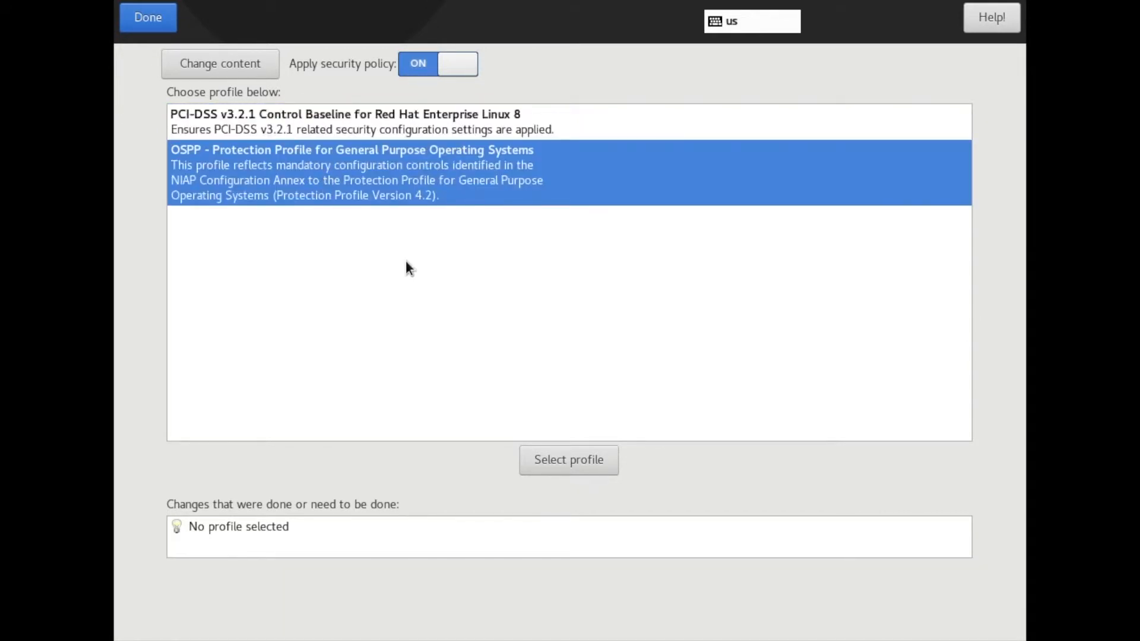
pyautogui.click(274, 121)
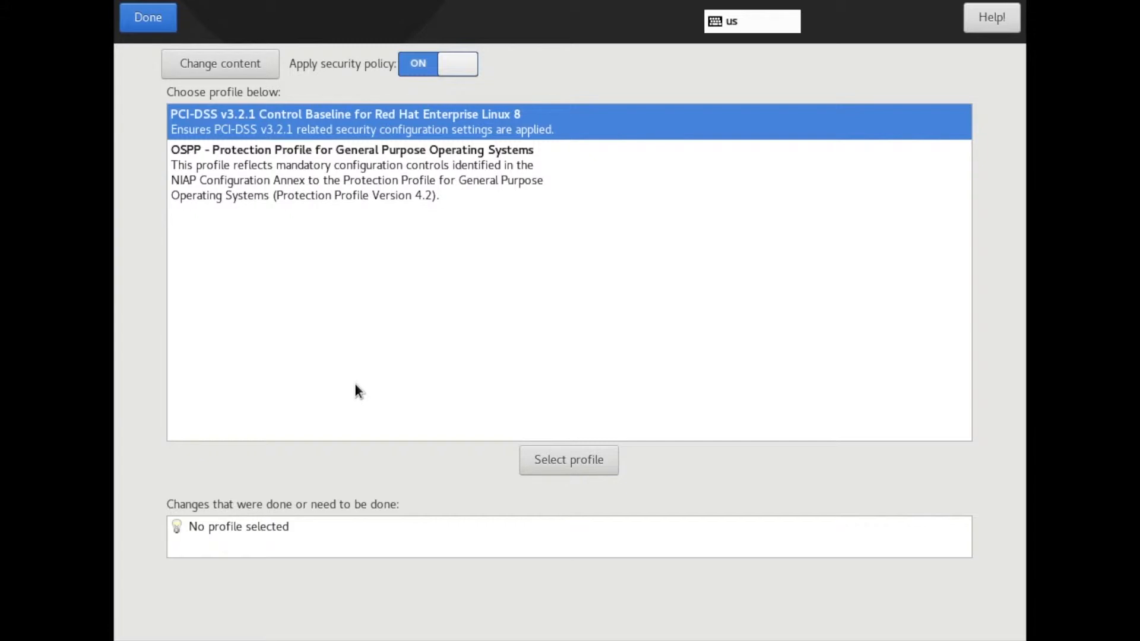
pyautogui.click(140, 15)
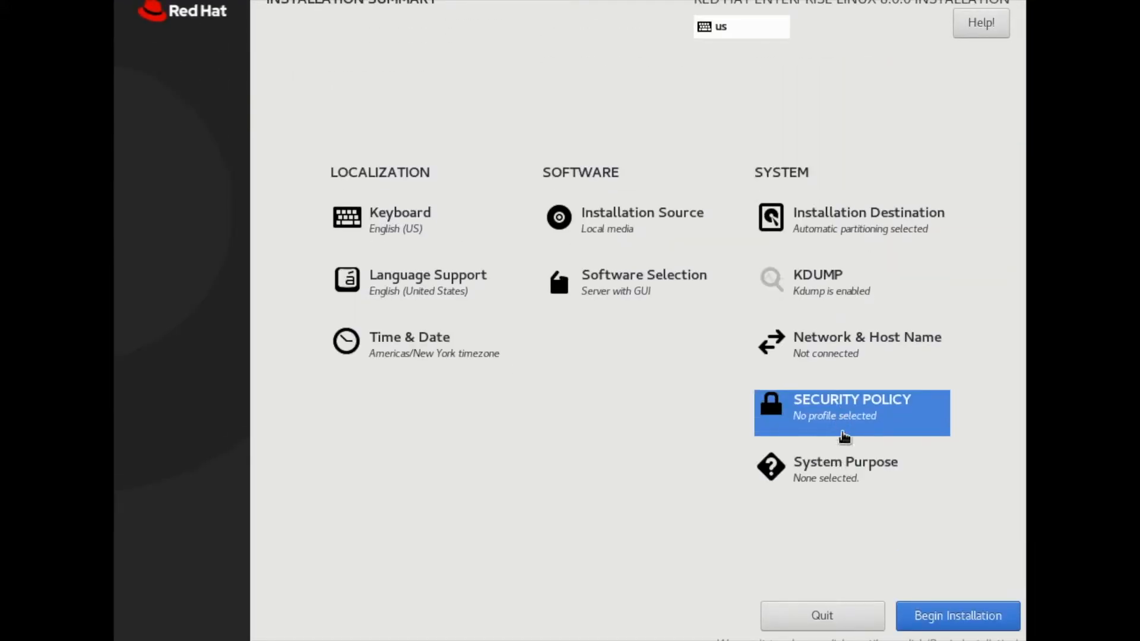
# Step: Set the system purpose role to Red Hat Enterprise Linux Server and begin the installation
pyautogui.click(851, 475)
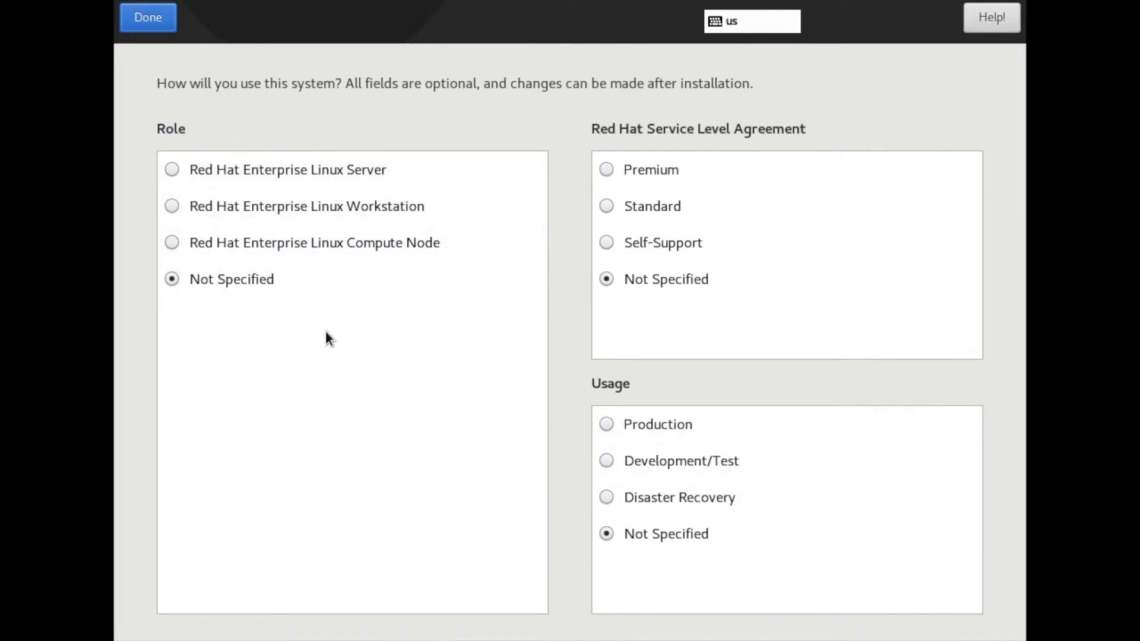
pyautogui.click(264, 172)
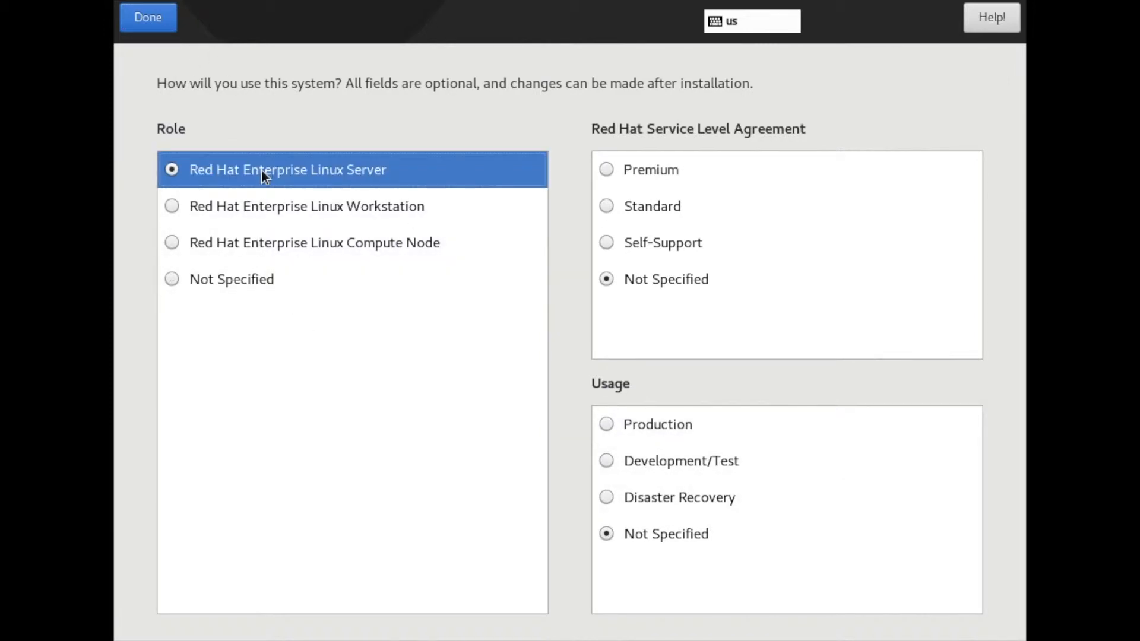
pyautogui.click(157, 26)
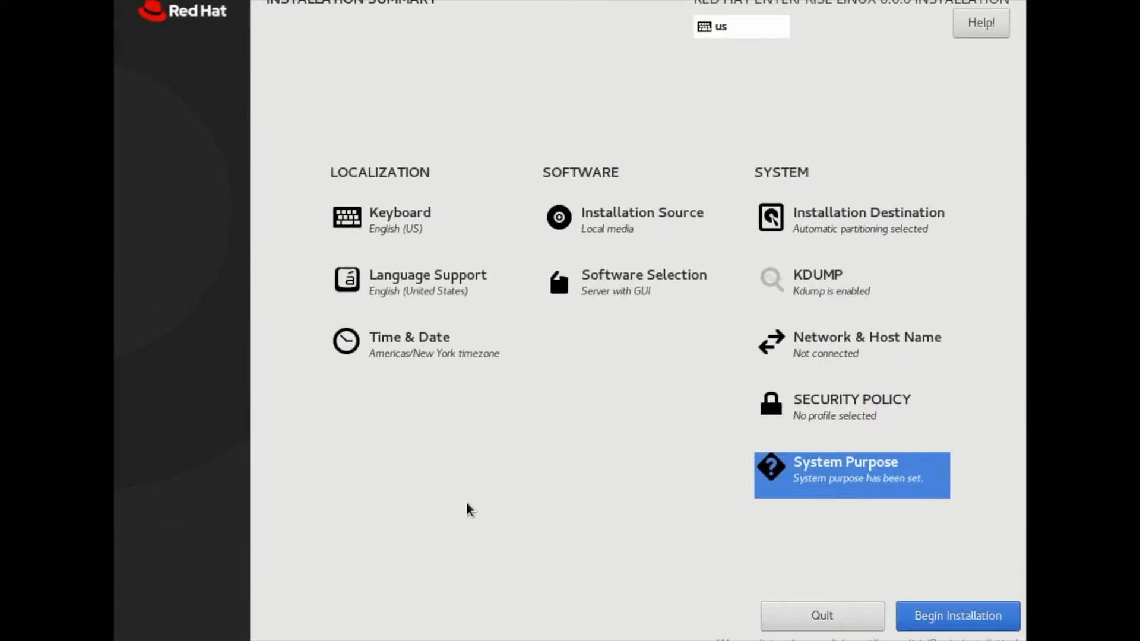
pyautogui.click(947, 611)
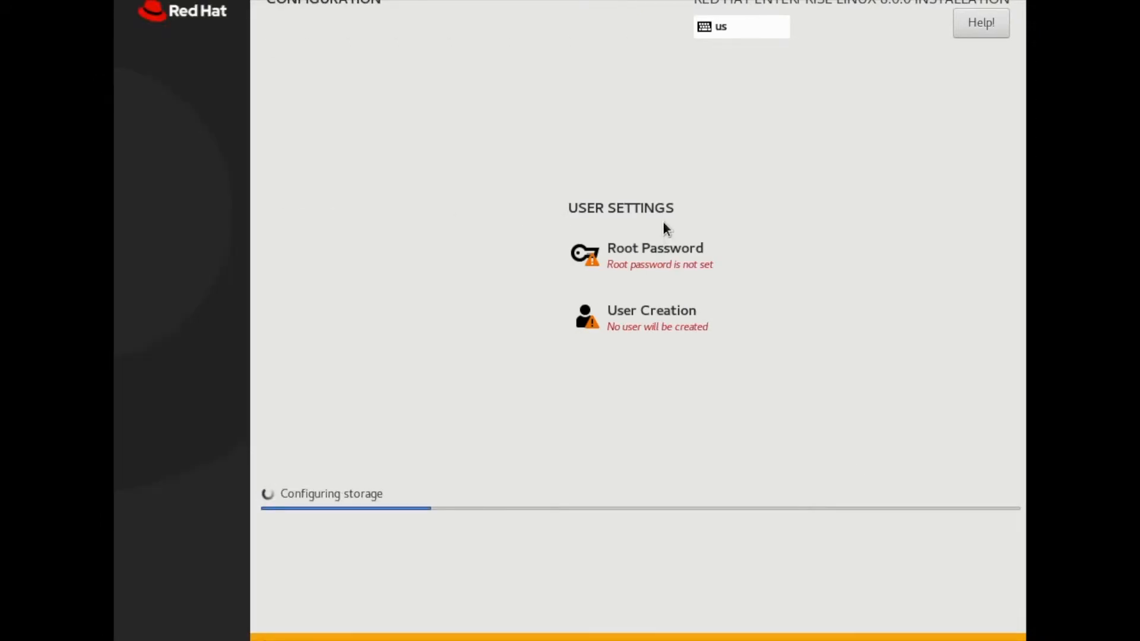
# Step: Set the root account's password and confirm it while the installation runs
pyautogui.click(664, 248)
pyautogui.write('••••••')
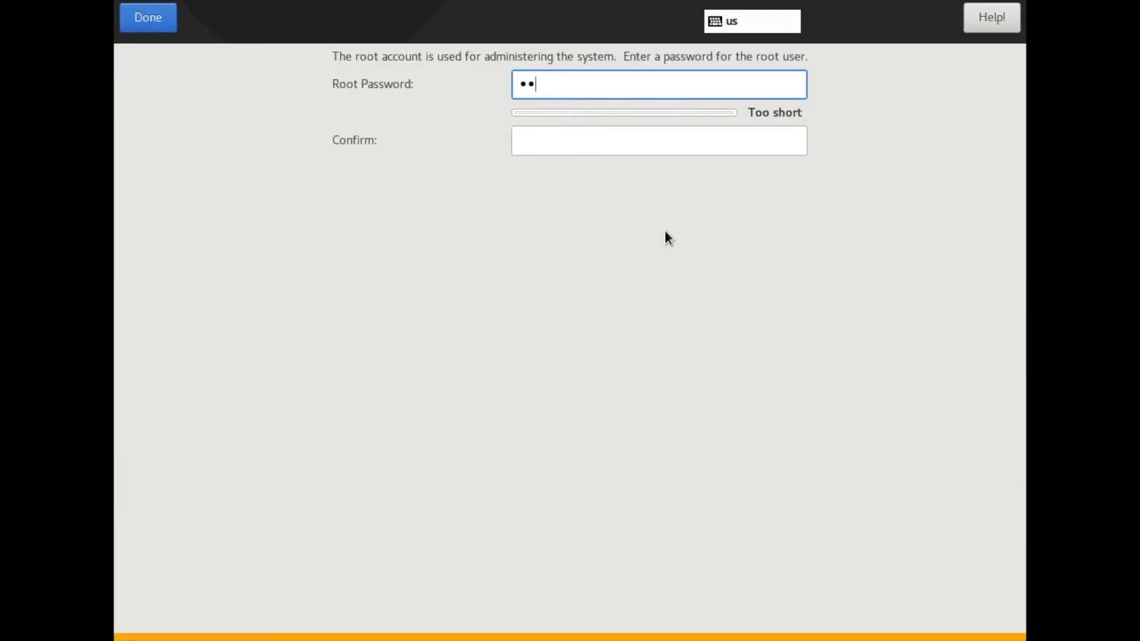
pyautogui.press('Tab')
pyautogui.write('••••••')
pyautogui.click(161, 22)
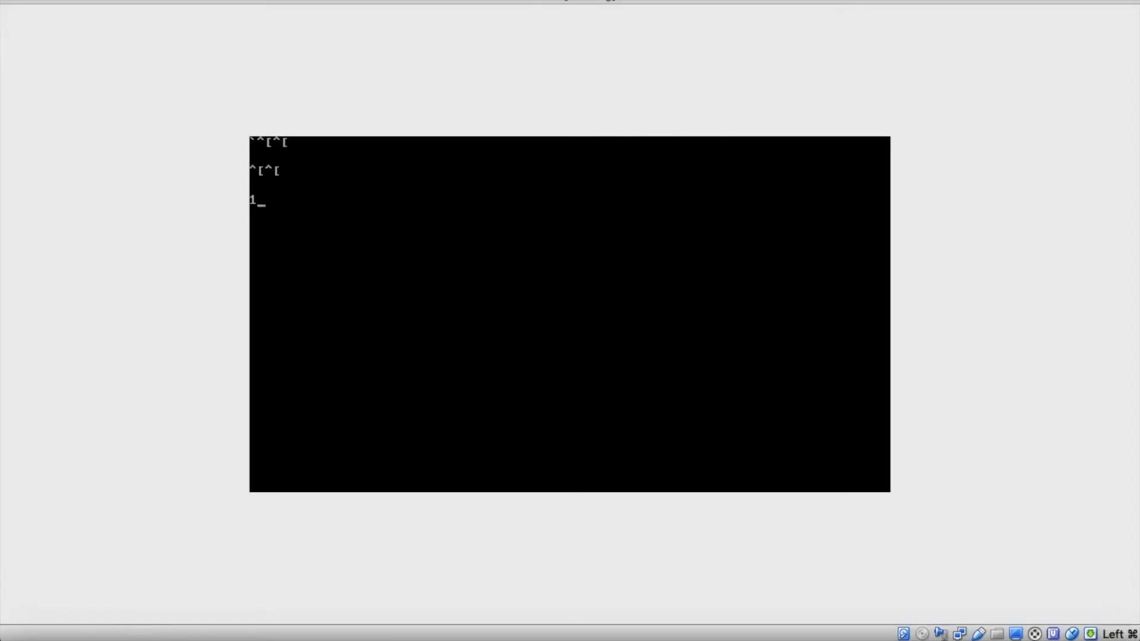
# Step: Reset the RHEL8 virtual machine and boot the Red Hat Enterprise Linux (4.18.0-80.el8.x86_64) 8.0 entry
pyautogui.press('super')
pyautogui.click(170, 0)
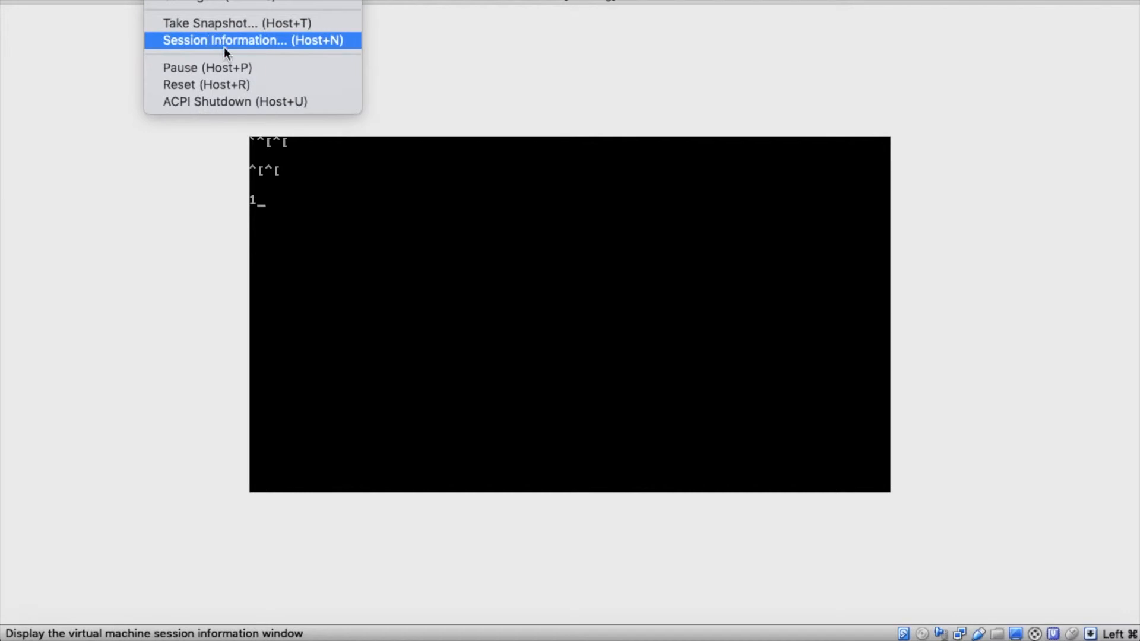
pyautogui.click(234, 86)
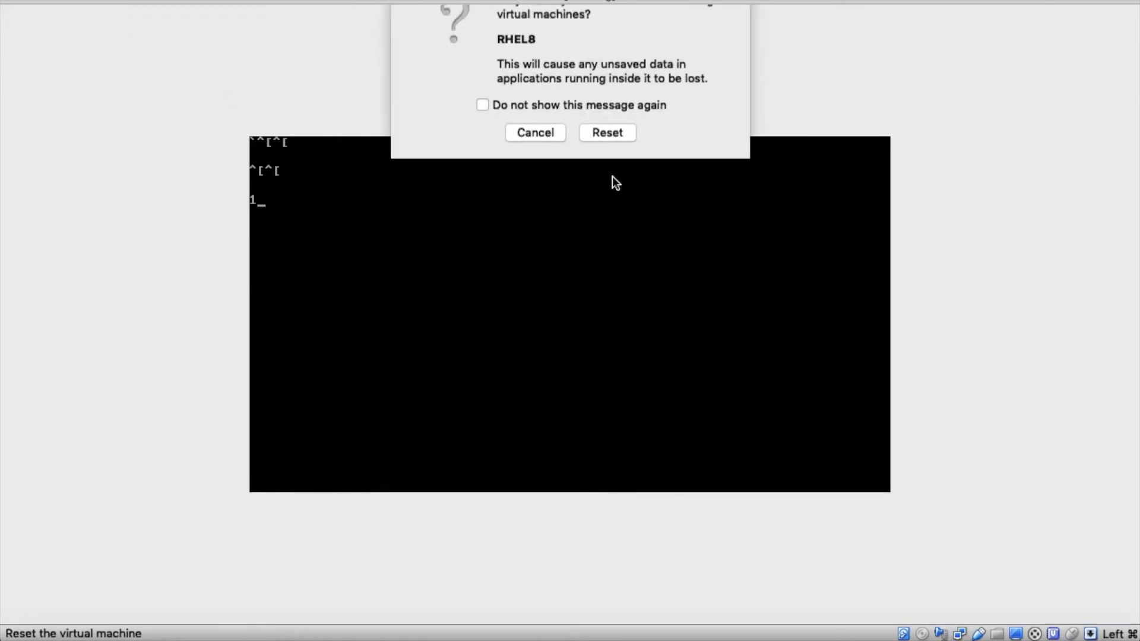
pyautogui.click(607, 163)
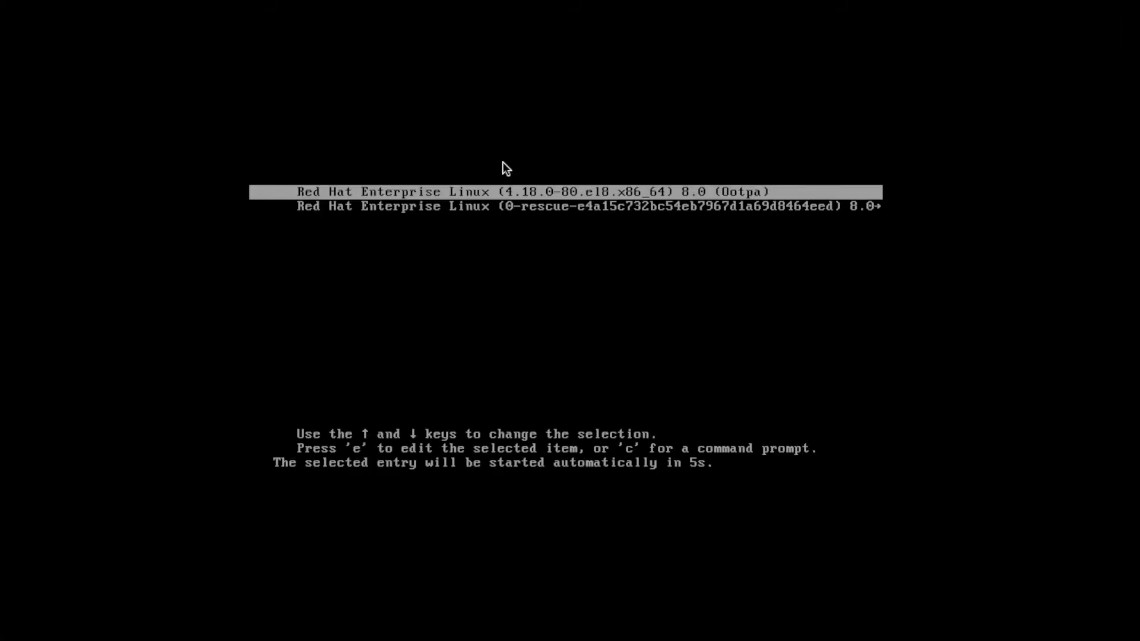
pyautogui.press('Return')
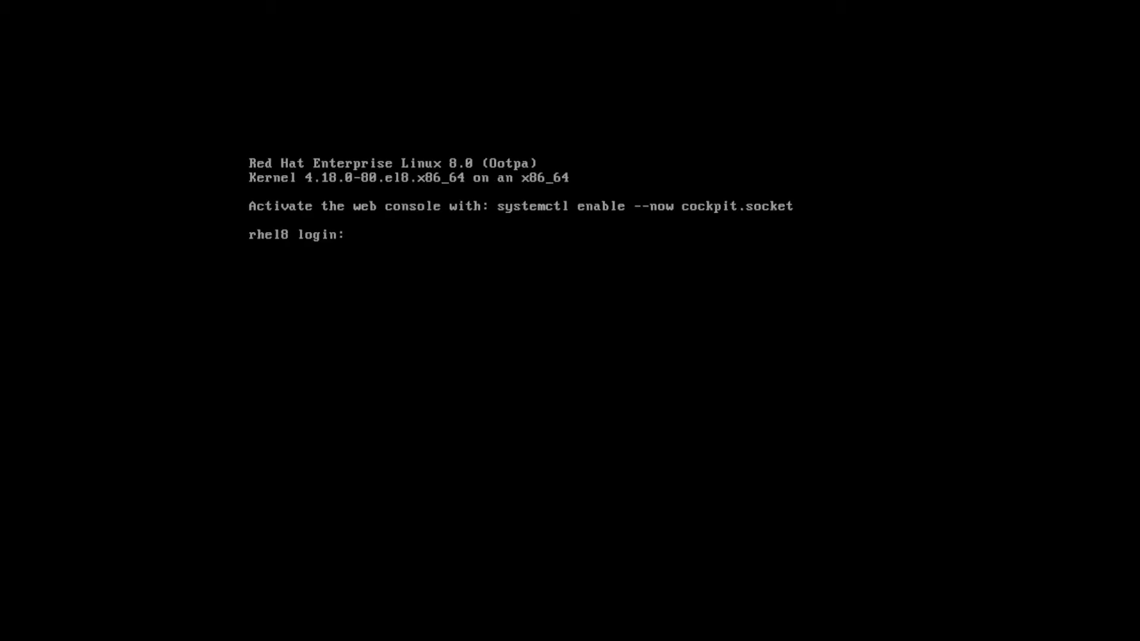
# Step: Log in to the rhel8 console as root with the root account's password
pyautogui.write('root')
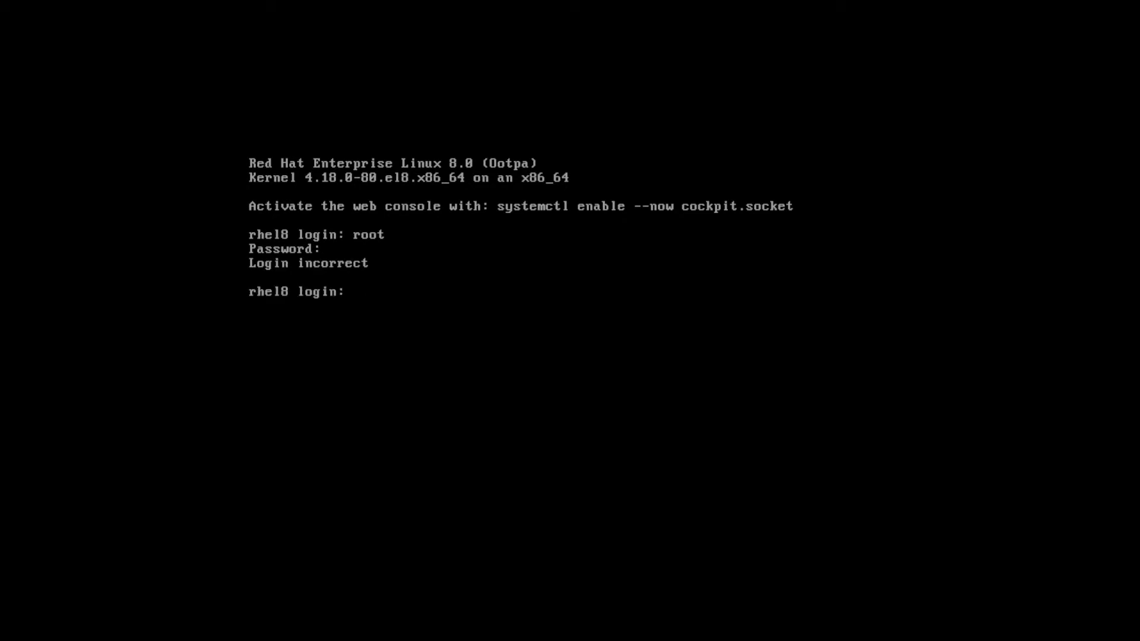
pyautogui.write('root')
pyautogui.press('Return')
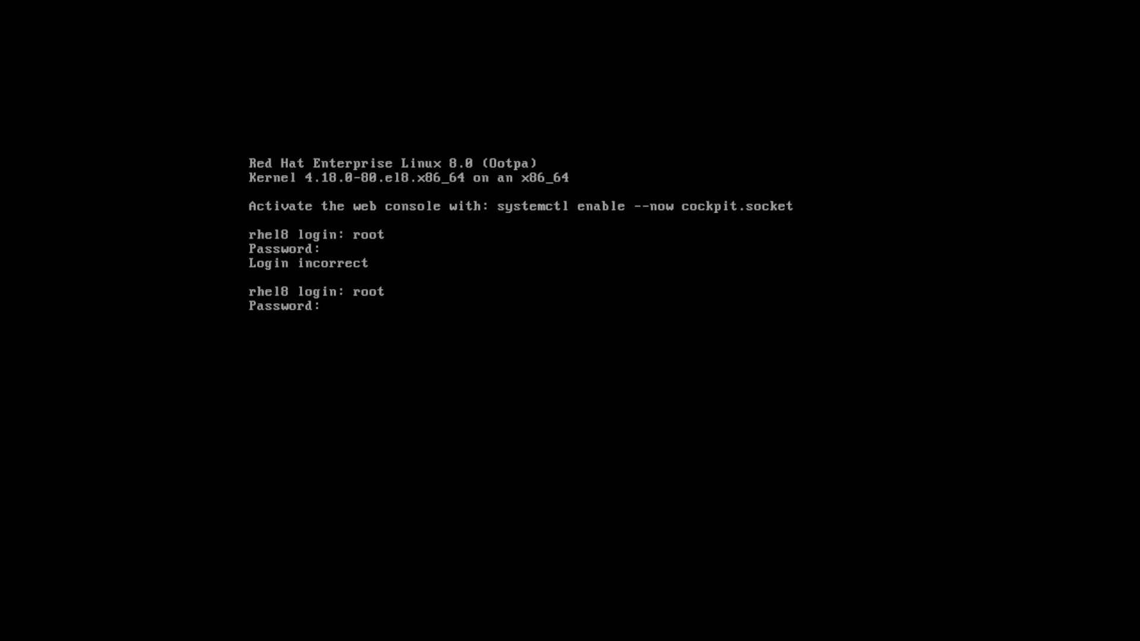
pyautogui.press('Return')
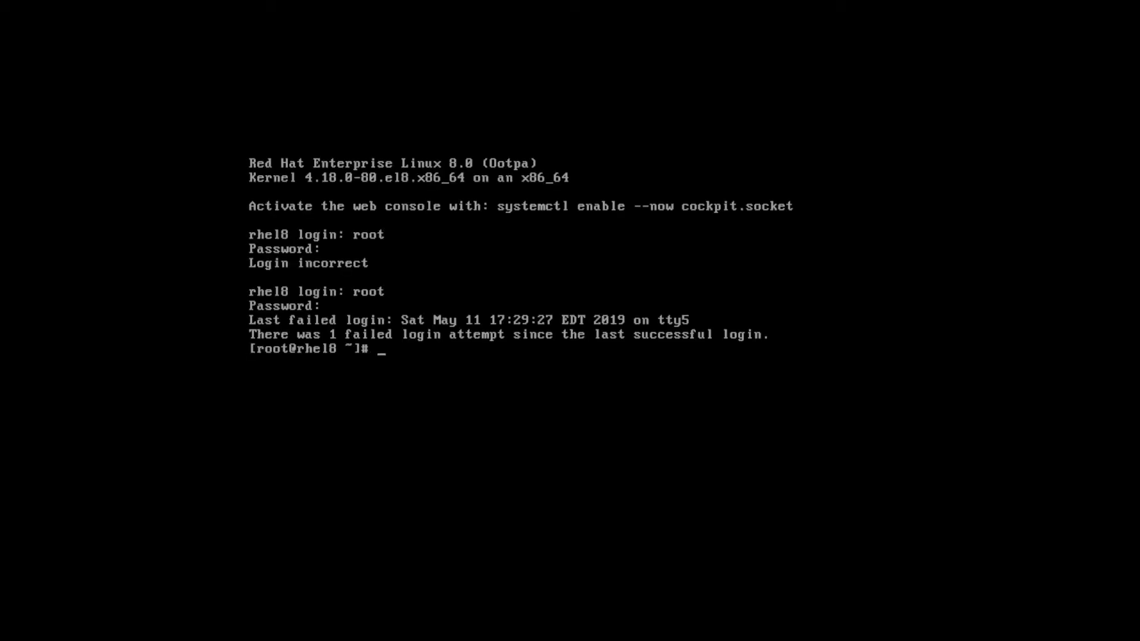
pyautogui.press('Return')
# Step: Try to activate the web console with the command systemctl enable --now cockpi.socket
pyautogui.write('sys')
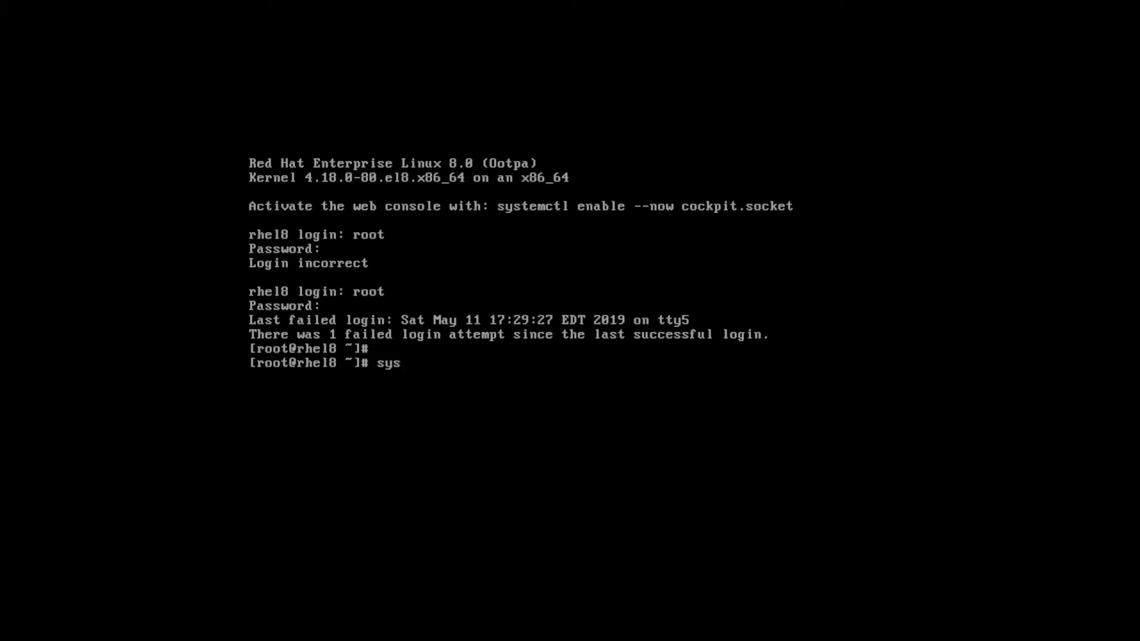
pyautogui.write('temctl enable --ow')
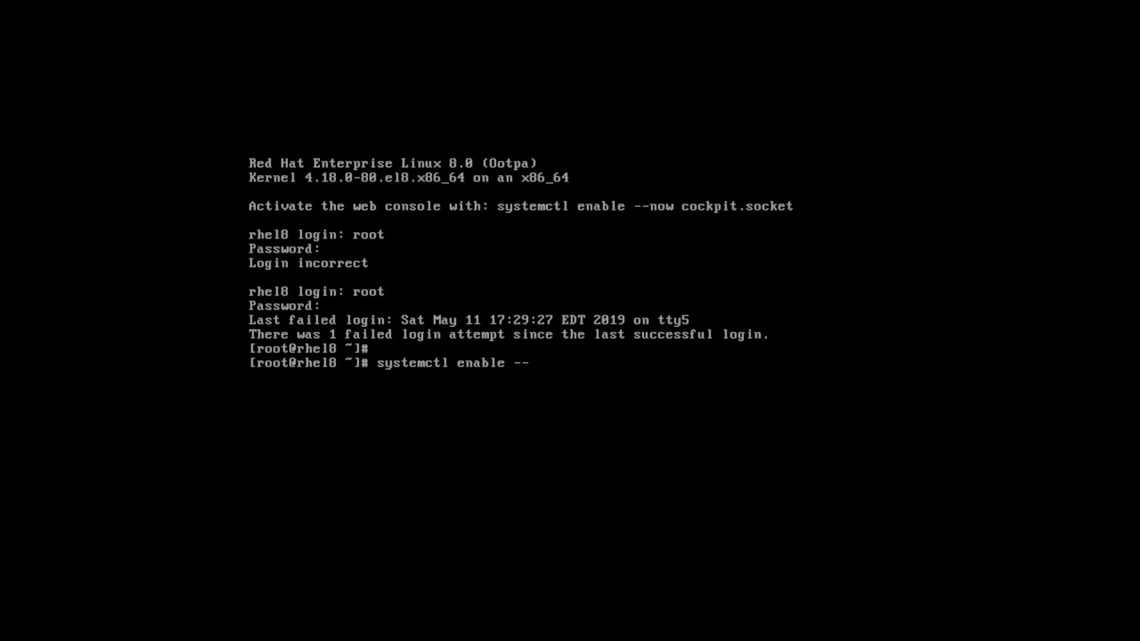
pyautogui.press('BackSpace')
pyautogui.press('BackSpace')
pyautogui.write('now cockpi.socket')
pyautogui.press('Return')
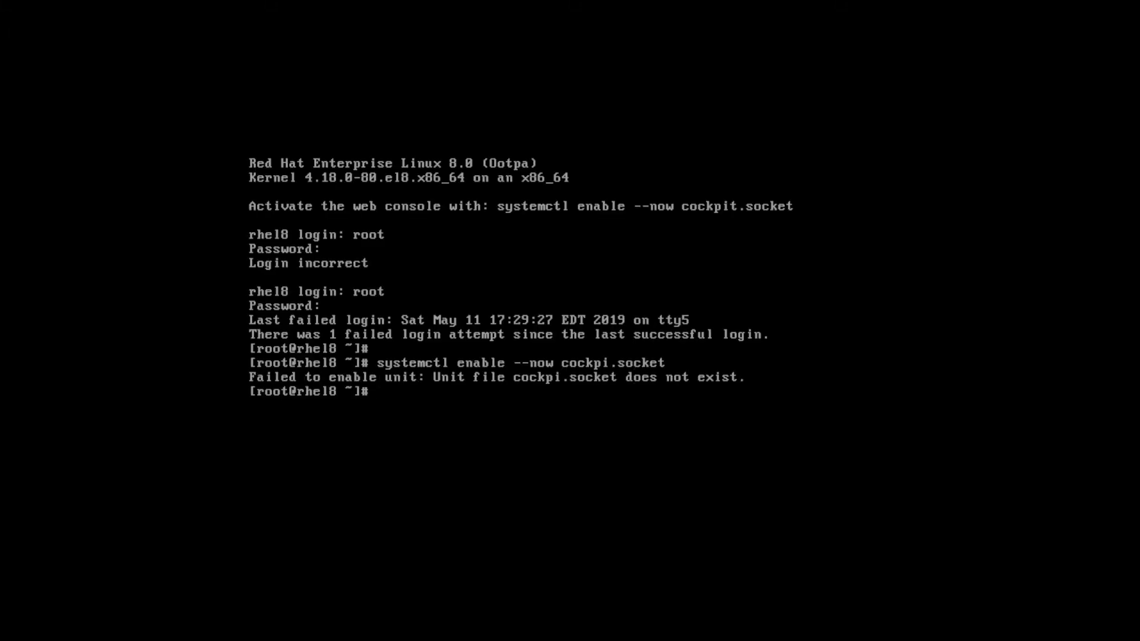
# Step: Correct the unit name in the previous command to cockpit.socket and run systemctl enable --now cockpit.socket
pyautogui.press('Up')
pyautogui.press('Left')
pyautogui.press('Left')
pyautogui.press('Left')
pyautogui.press('Left')
pyautogui.press('Left')
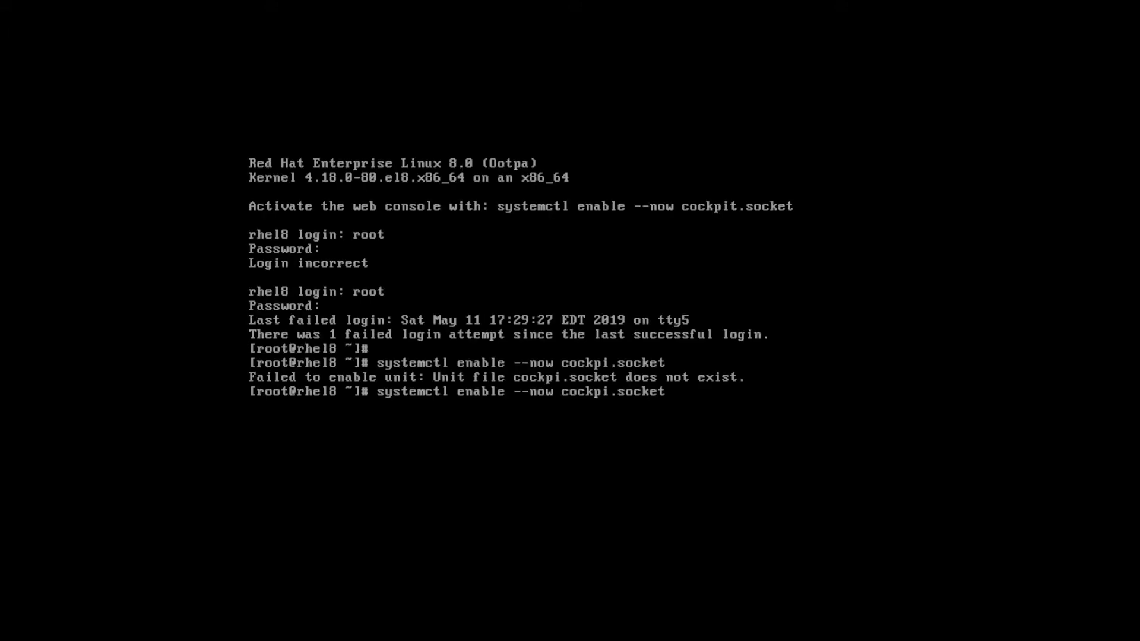
pyautogui.write('t')
pyautogui.press('Return')
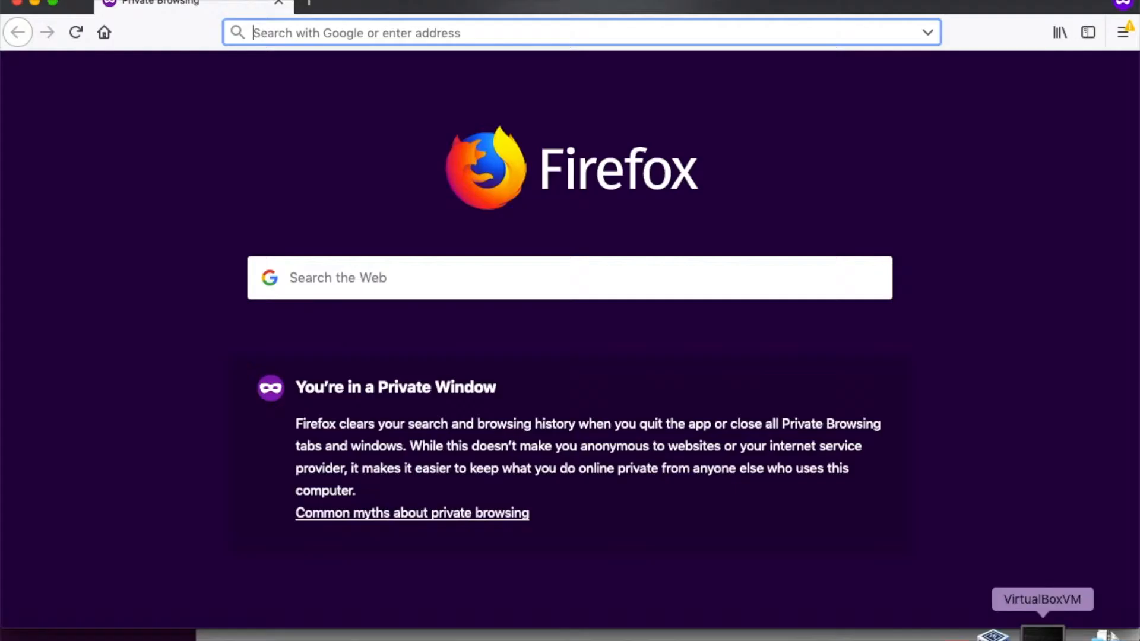
# Step: Check the web console address in the virtual machine, and open 192.168.47.114:9090 in Firefox
pyautogui.click(1042, 635)
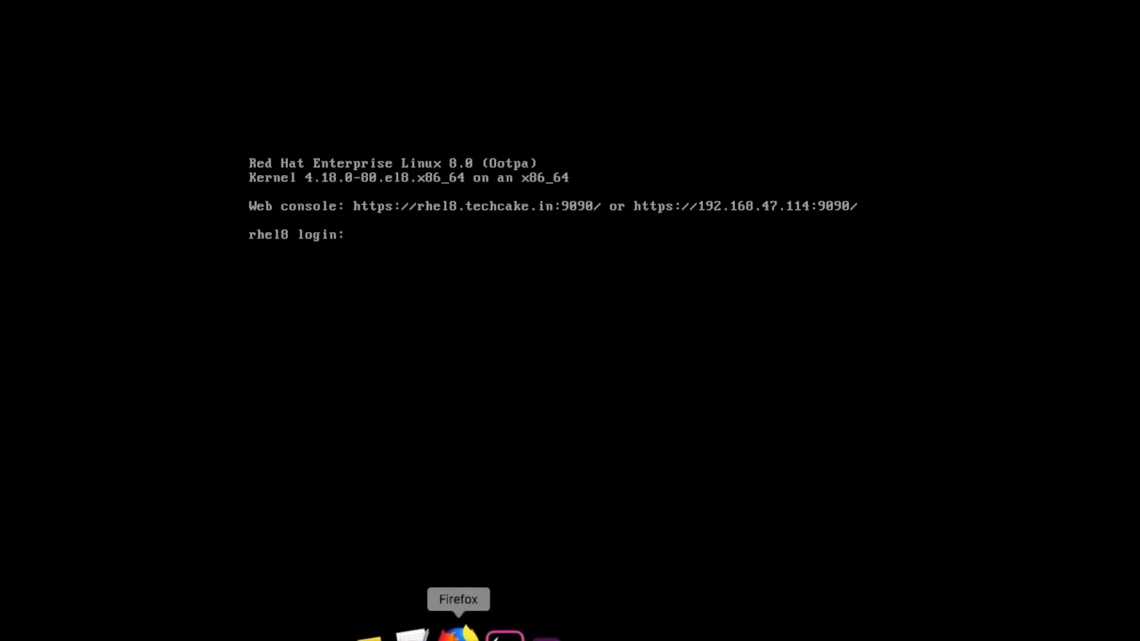
pyautogui.click(459, 634)
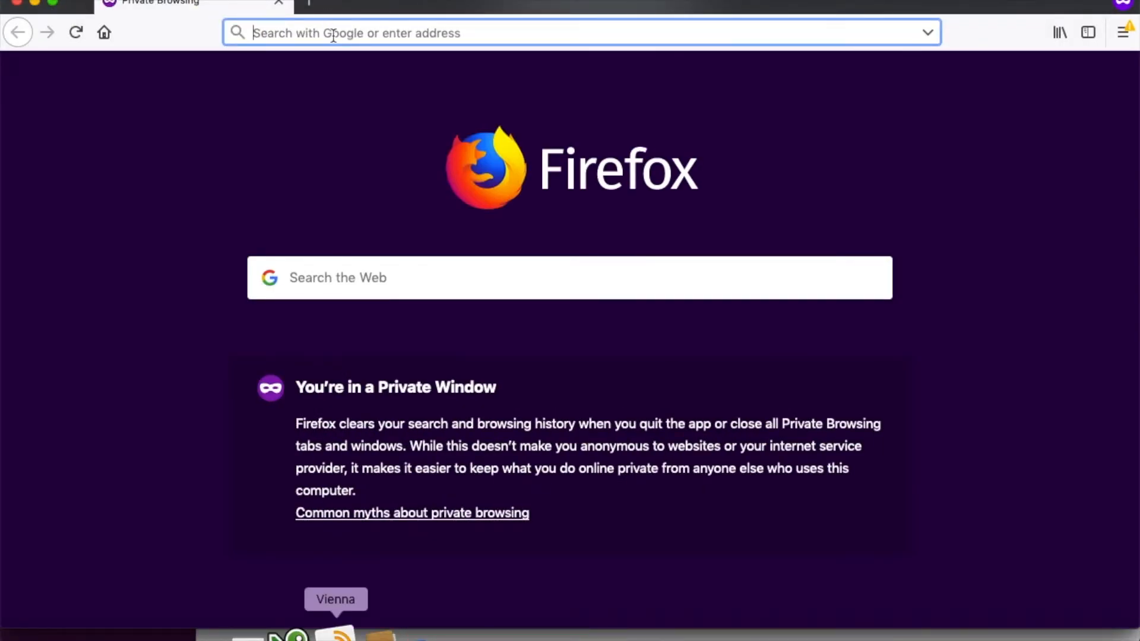
pyautogui.write('192.168.')
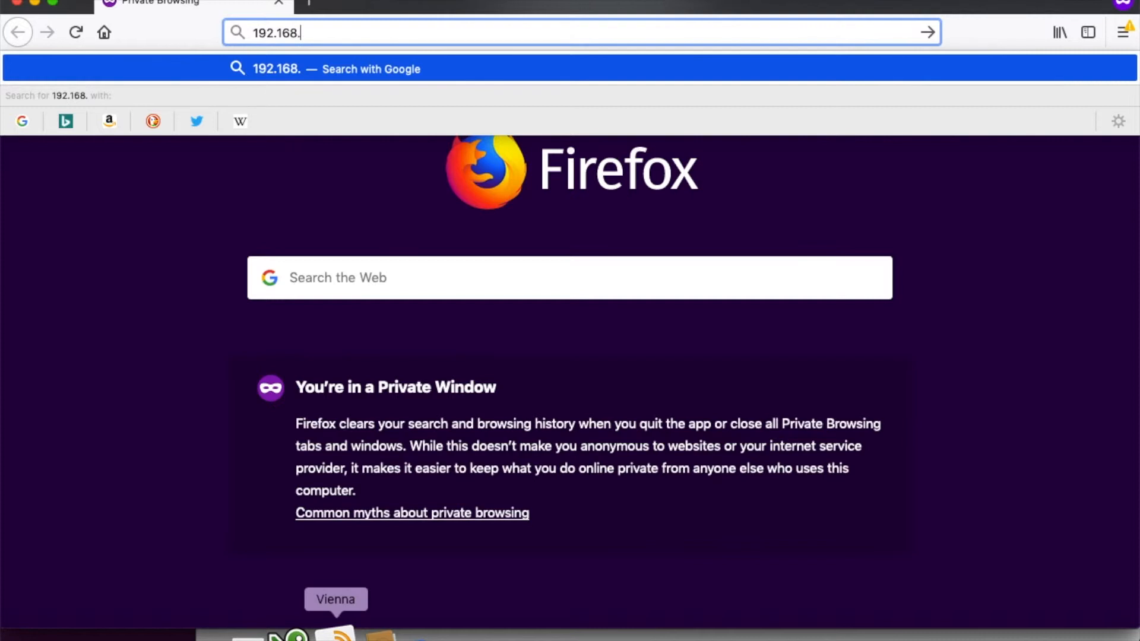
pyautogui.write('47.116')
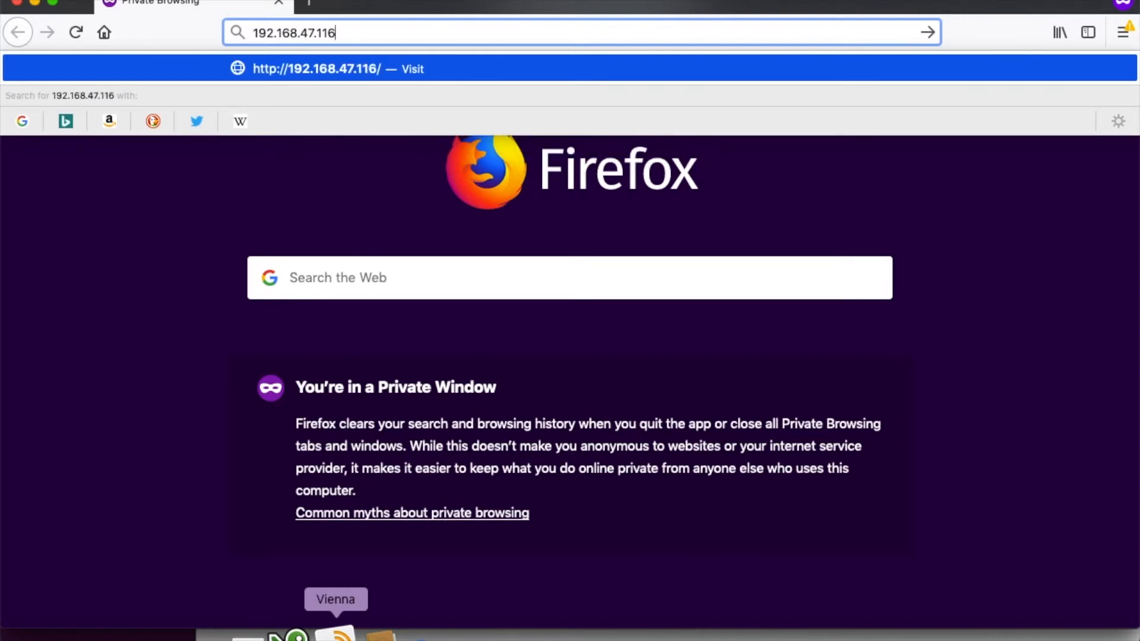
pyautogui.press('BackSpace')
pyautogui.write('6')
pyautogui.press('BackSpace')
pyautogui.write('4:9090')
pyautogui.press('Return')
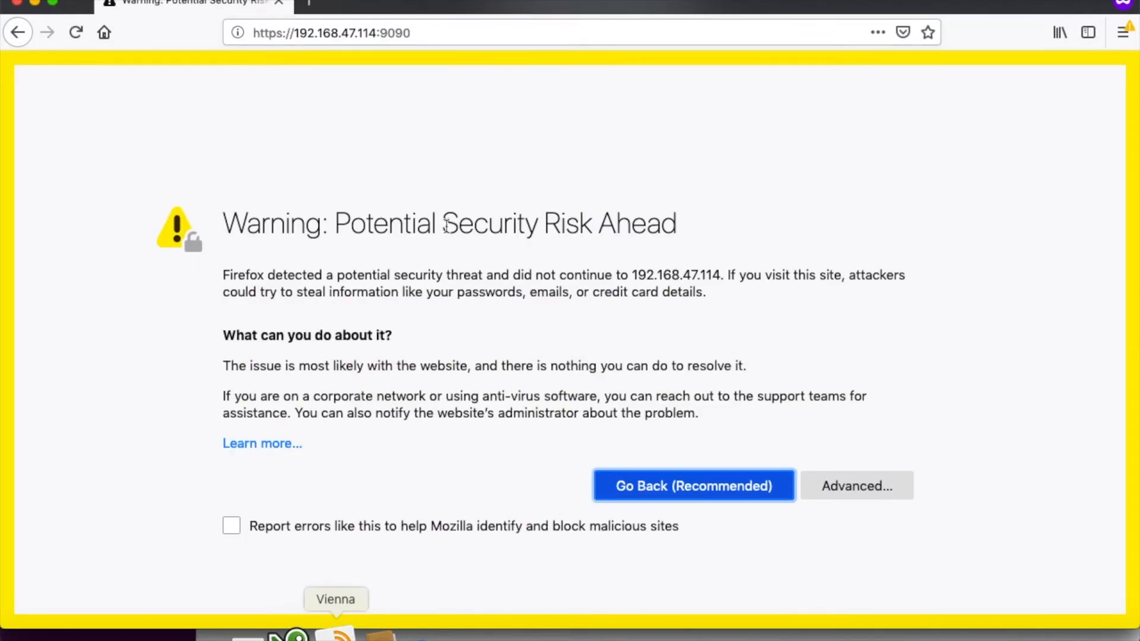
# Step: Accept the certificate risk for 192.168.47.114:9090 and continue to the web console's login page
pyautogui.click(870, 484)
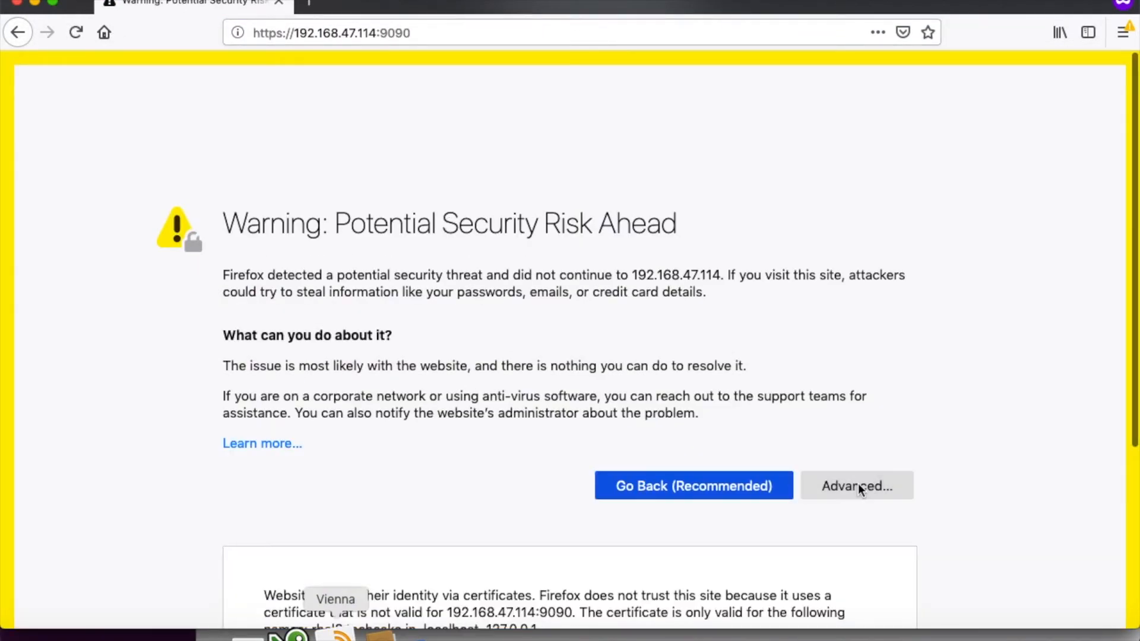
pyautogui.scroll(-5, 861, 464)
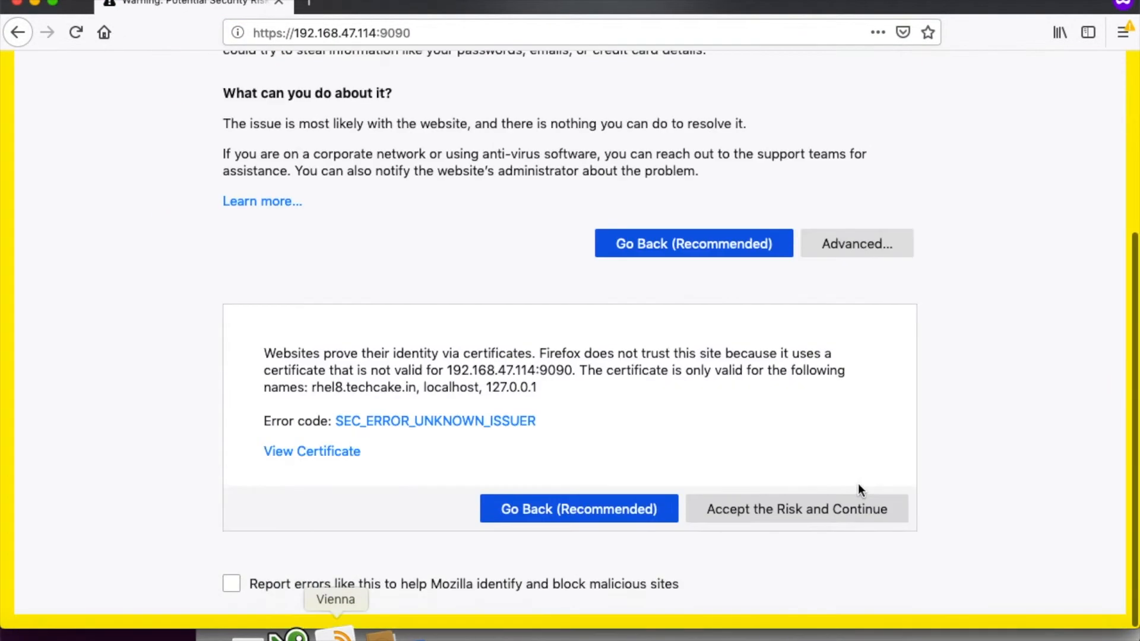
pyautogui.click(810, 512)
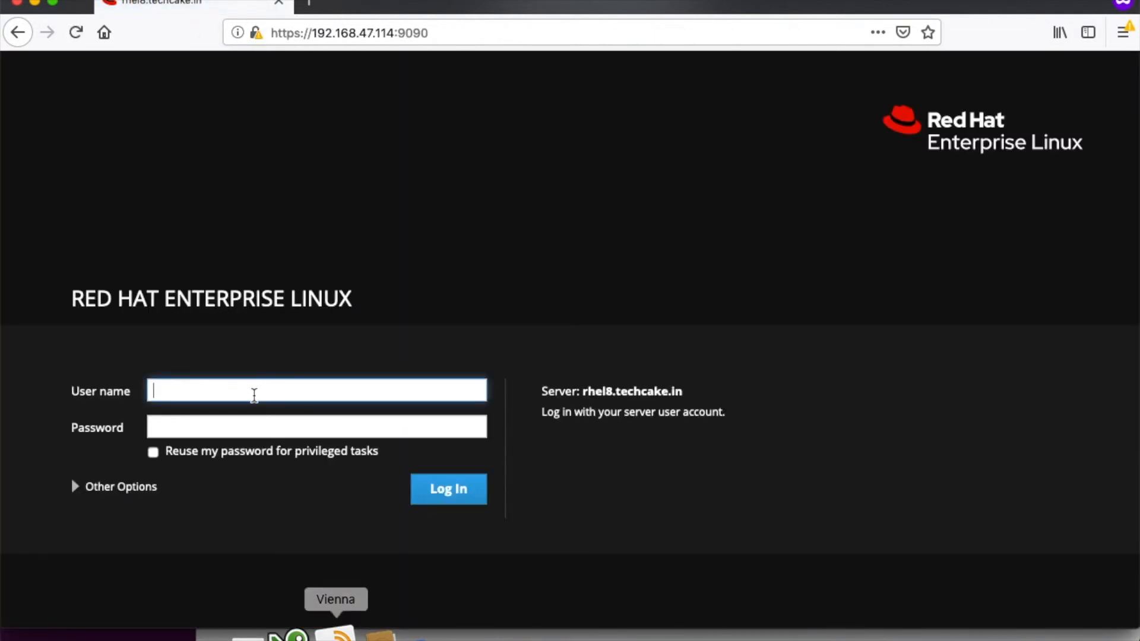
# Step: Log in to the web console as root with the account password, leaving the Connect to option empty
pyautogui.write('root')
pyautogui.press('Tab')
pyautogui.write('redhat')
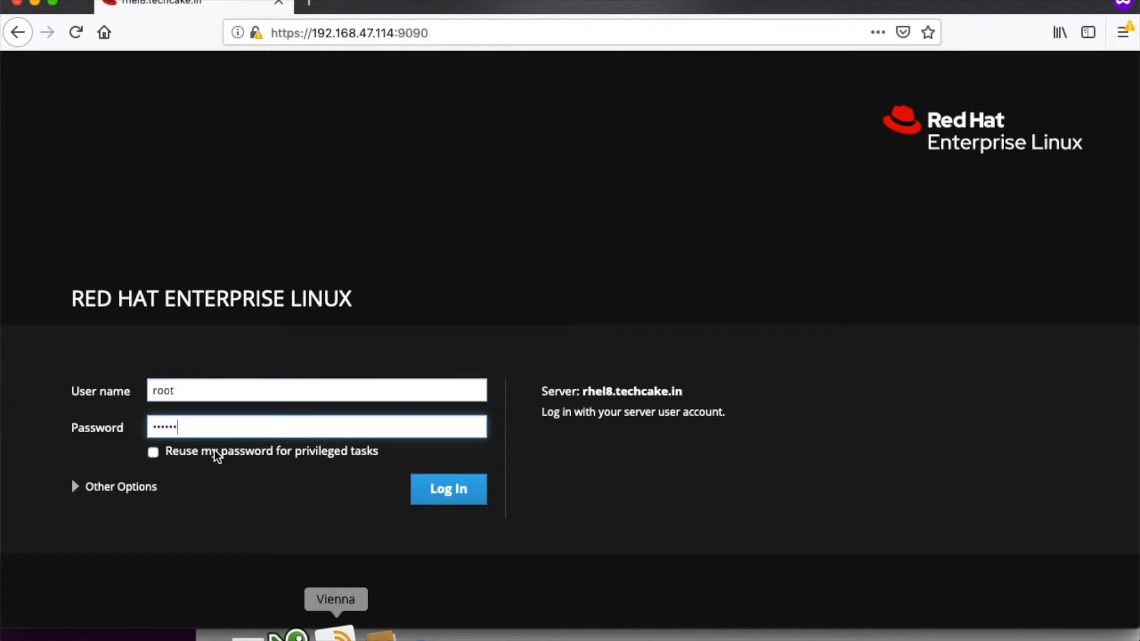
pyautogui.click(119, 488)
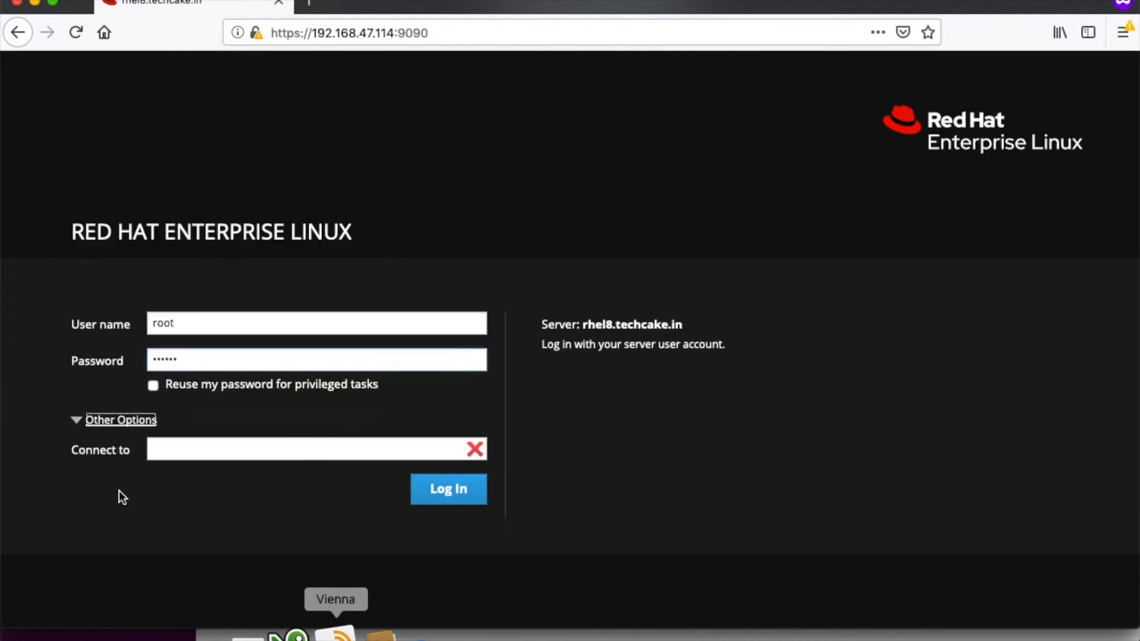
pyautogui.click(458, 490)
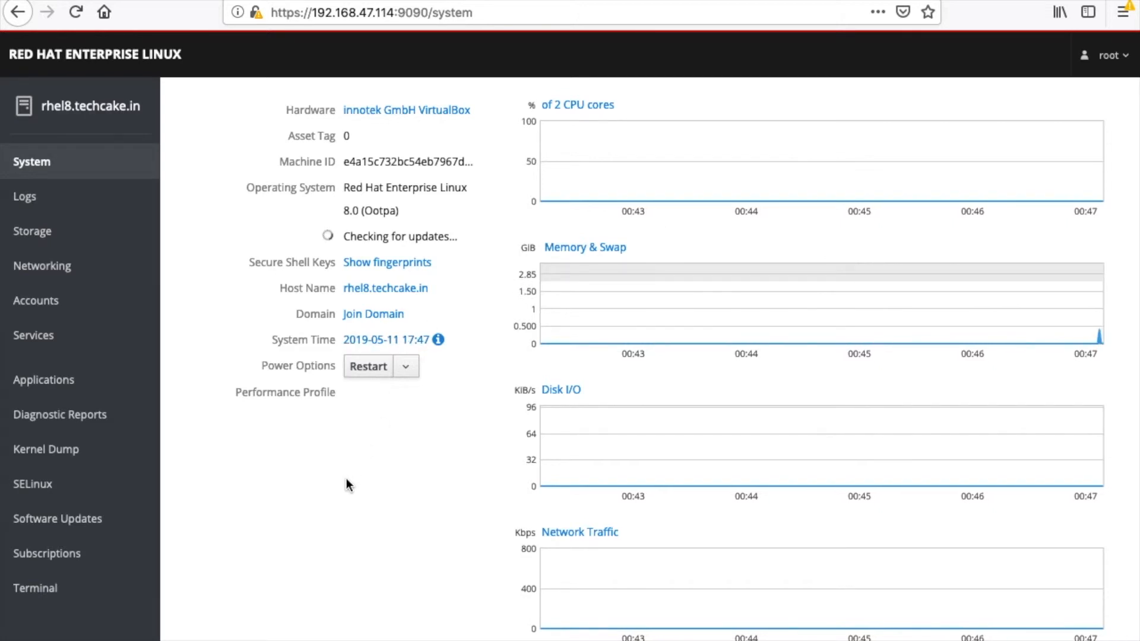
# Step: Look at the server's power options and performance graphs in the system overview without choosing a power action
pyautogui.click(409, 365)
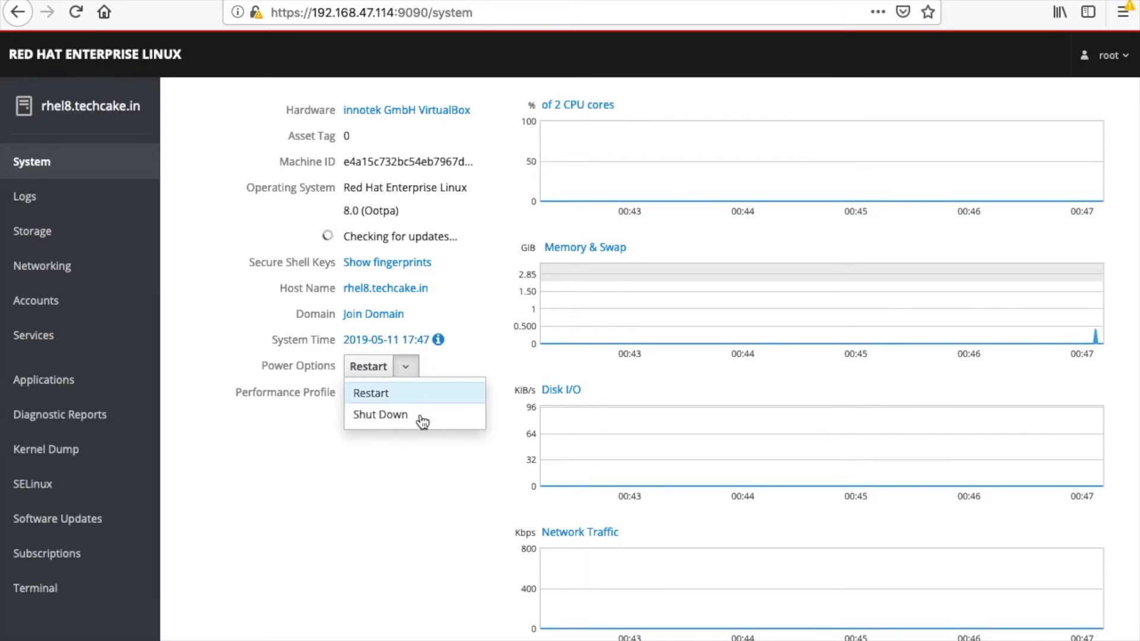
pyautogui.click(534, 224)
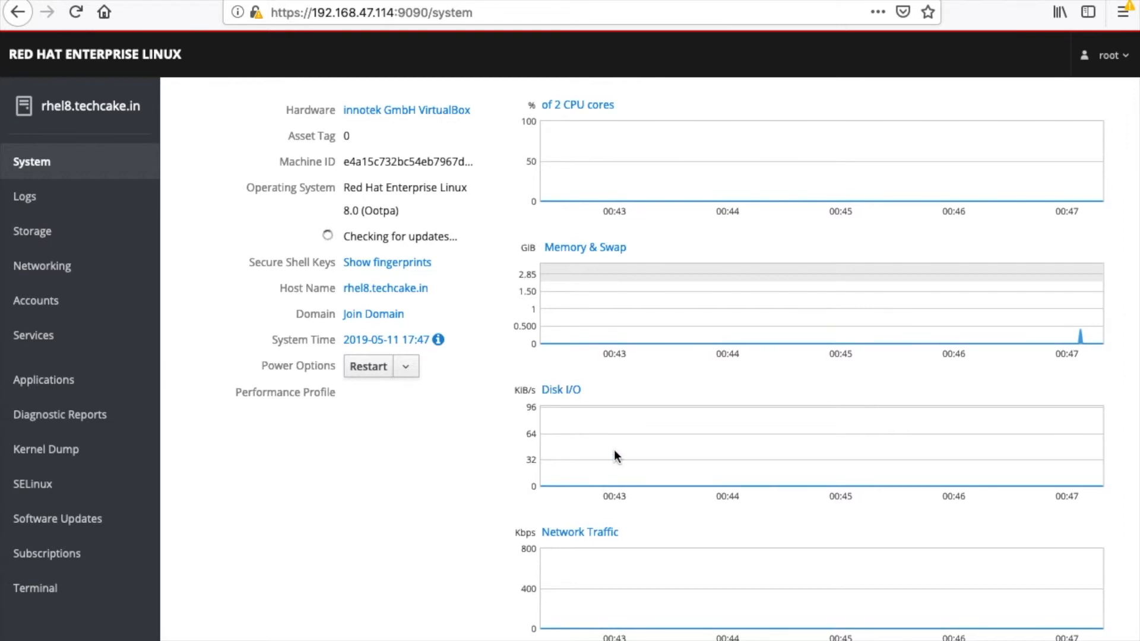
pyautogui.scroll(-1, 595, 509)
# Step: View the server's user accounts, and examine its firewall, network interfaces and networking logs
pyautogui.click(53, 301)
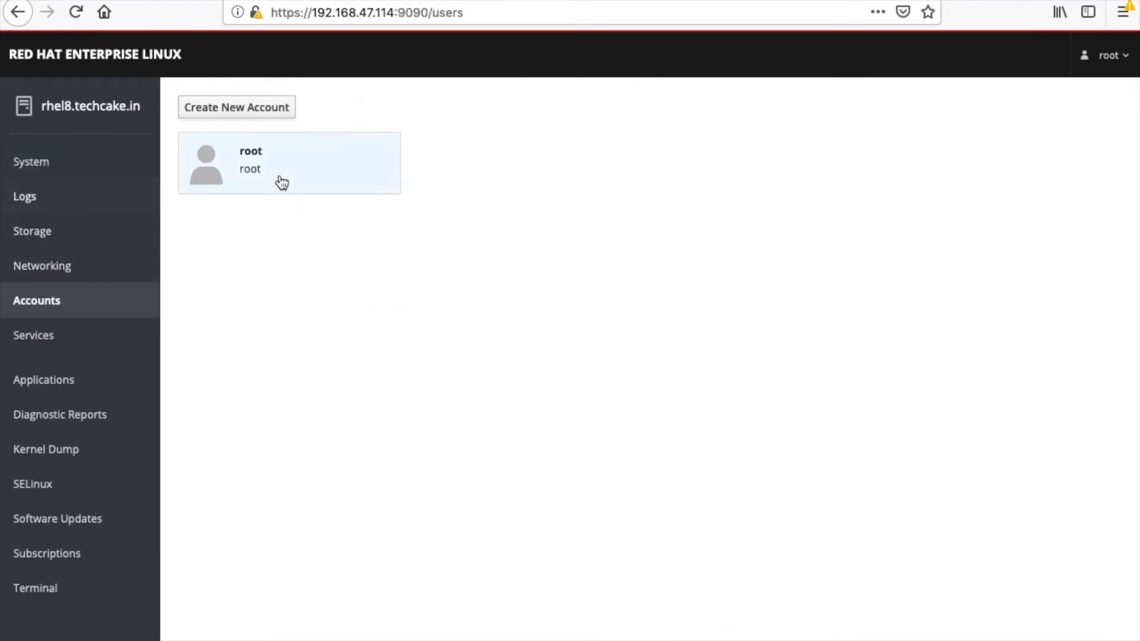
pyautogui.click(62, 274)
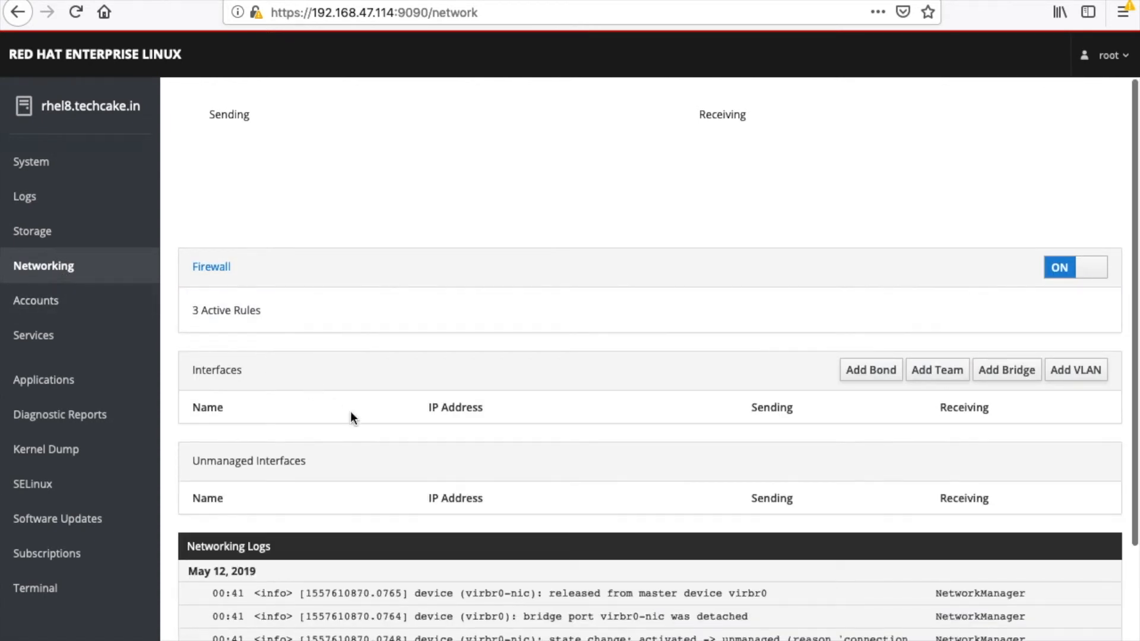
pyautogui.scroll(-5, 350, 413)
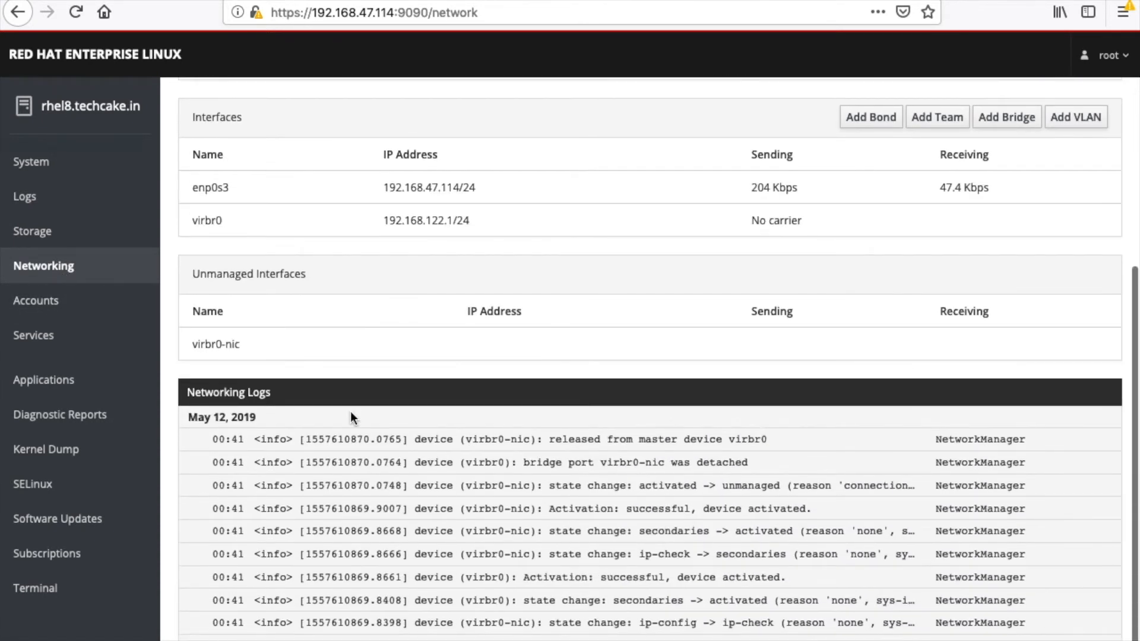
pyautogui.scroll(4, 348, 498)
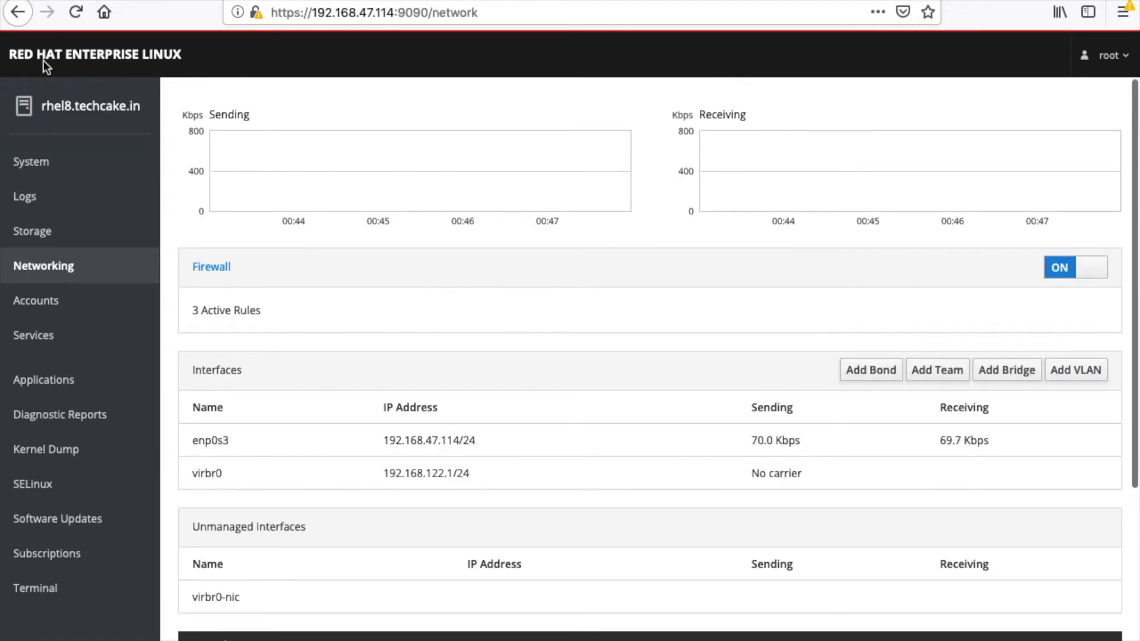
# Step: View the machine's SSH key fingerprints and the Join a Domain form in the system overview without joining a domain
pyautogui.click(41, 169)
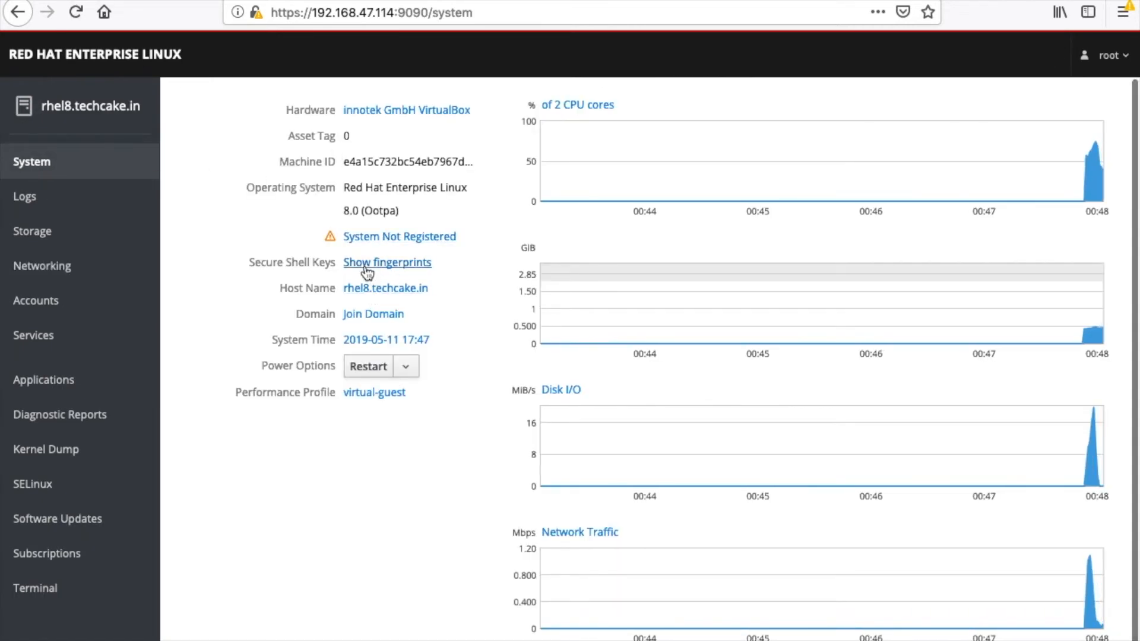
pyautogui.click(366, 268)
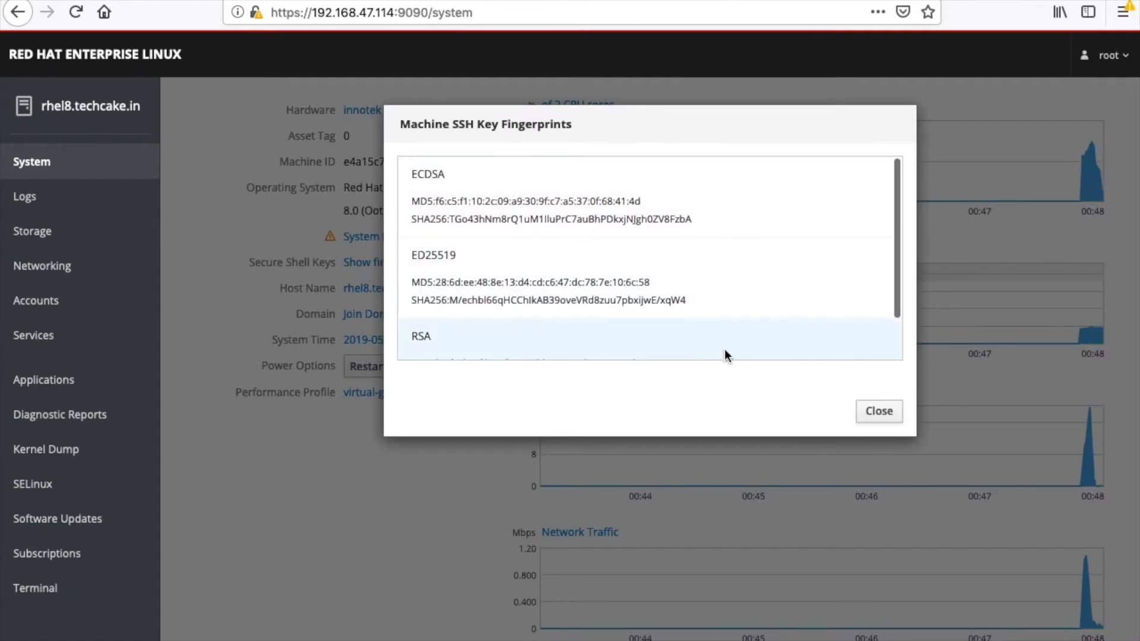
pyautogui.scroll(-1, 799, 291)
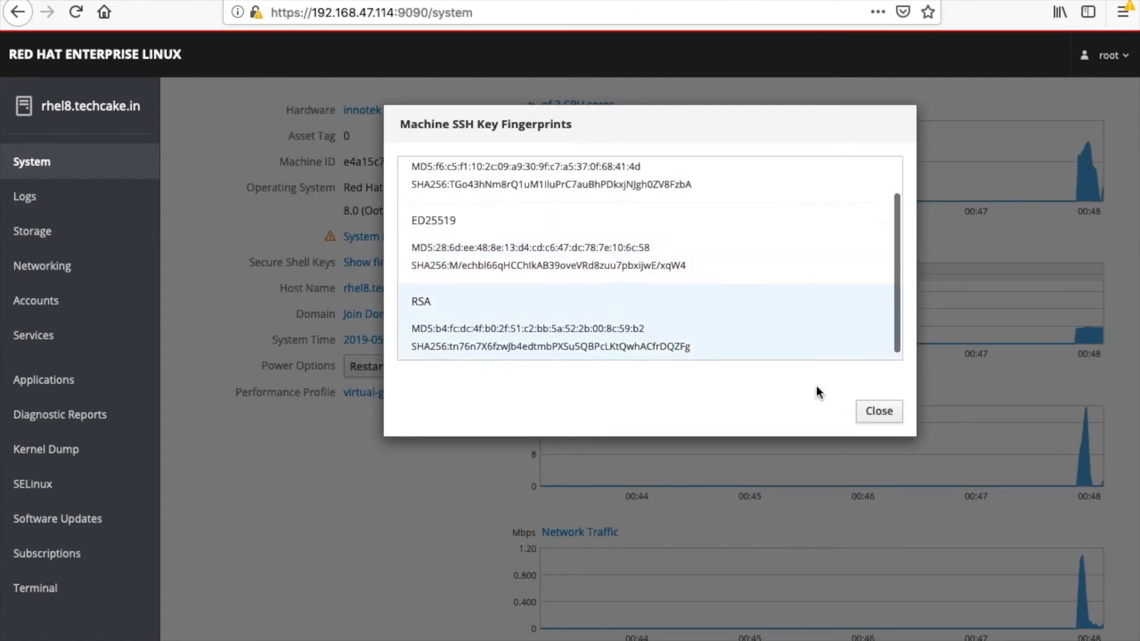
pyautogui.click(888, 411)
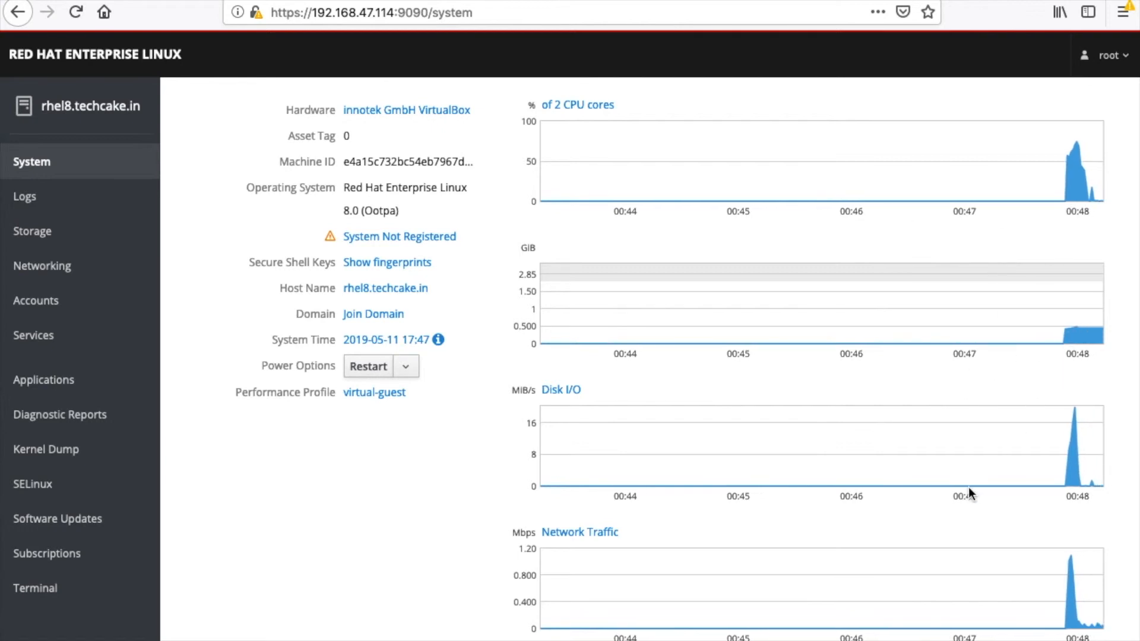
pyautogui.click(379, 317)
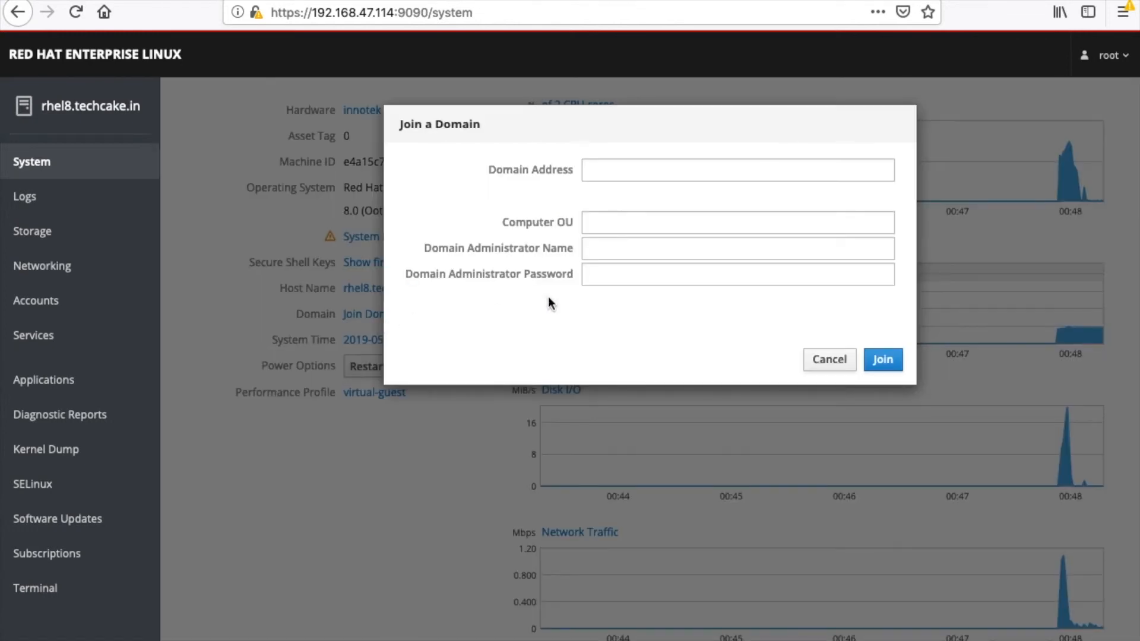
pyautogui.click(848, 360)
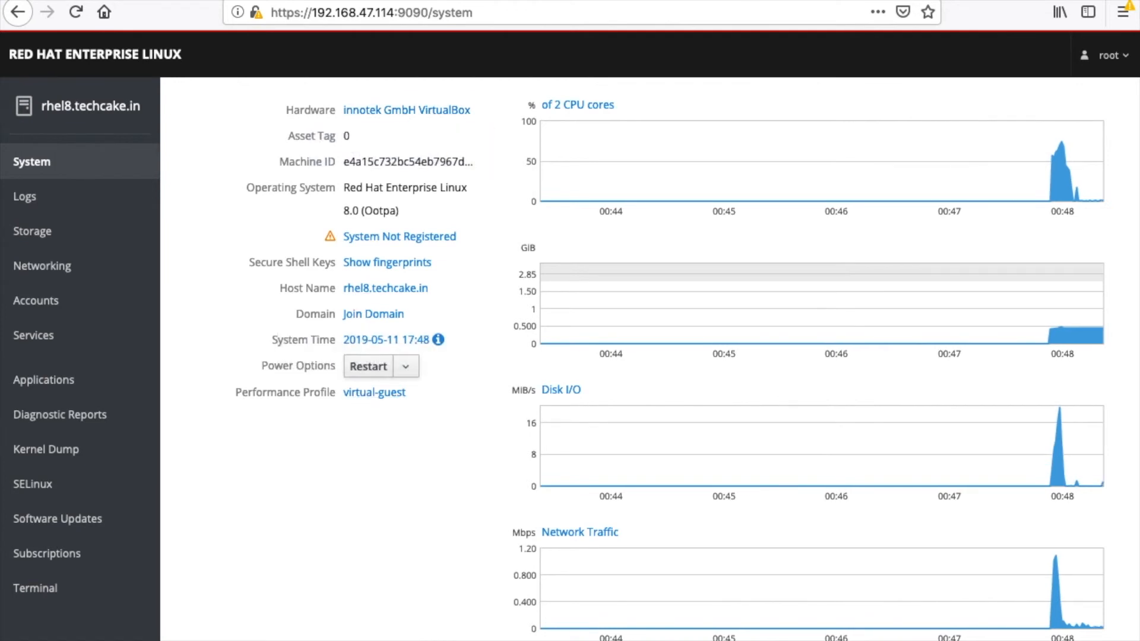
# Step: Examine the system's error logs, and review the storage filesystems, volume groups and drives
pyautogui.click(86, 196)
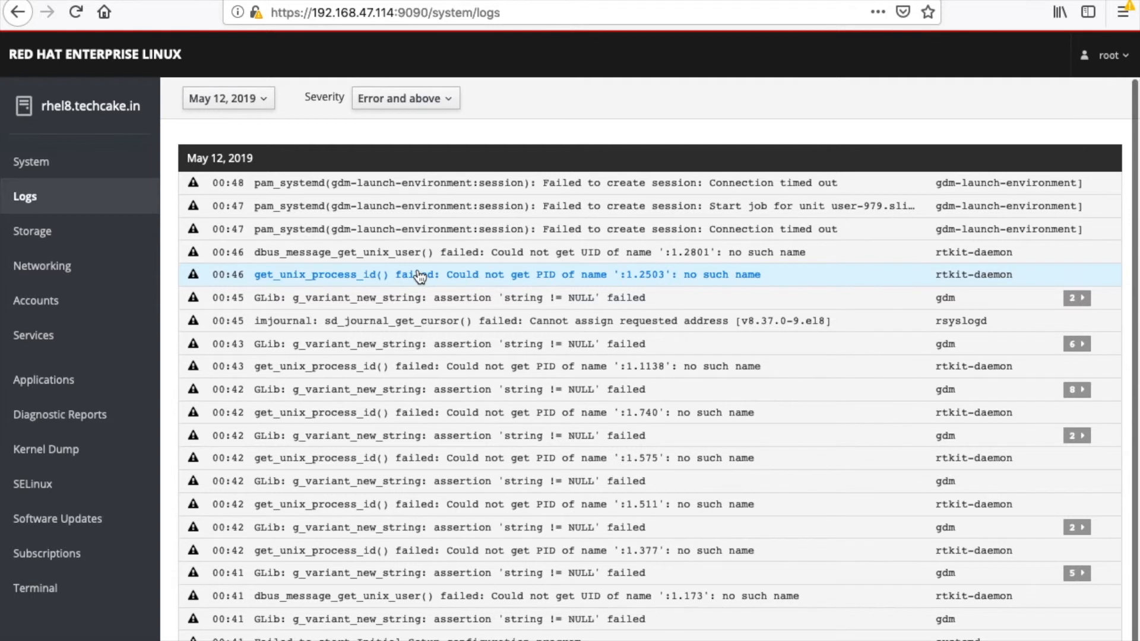
pyautogui.scroll(-1, 419, 276)
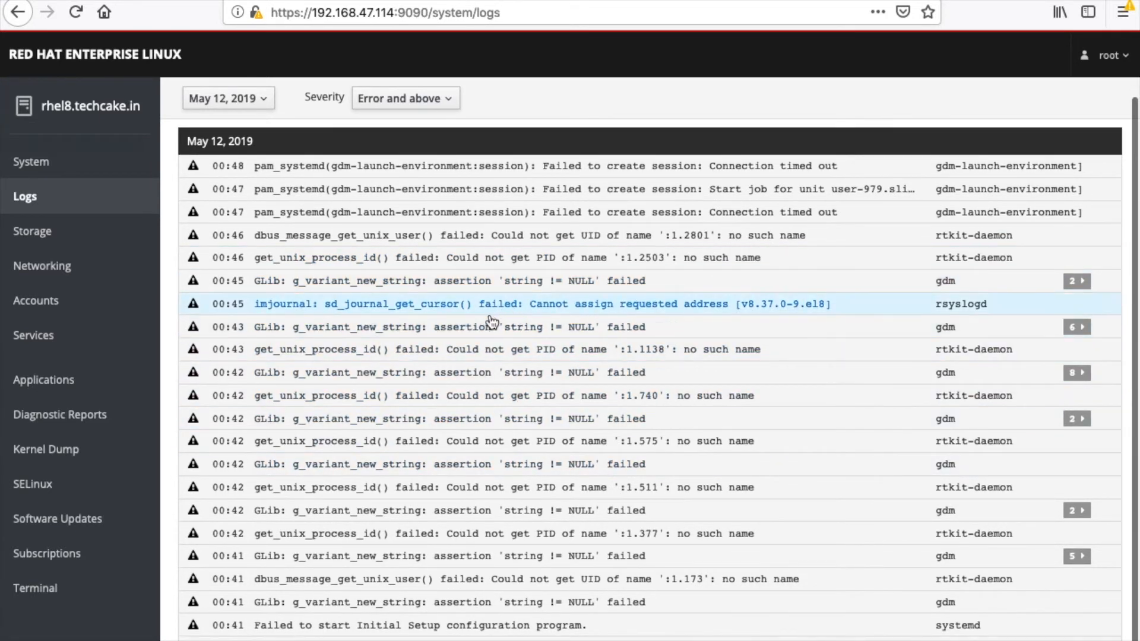
pyautogui.click(93, 230)
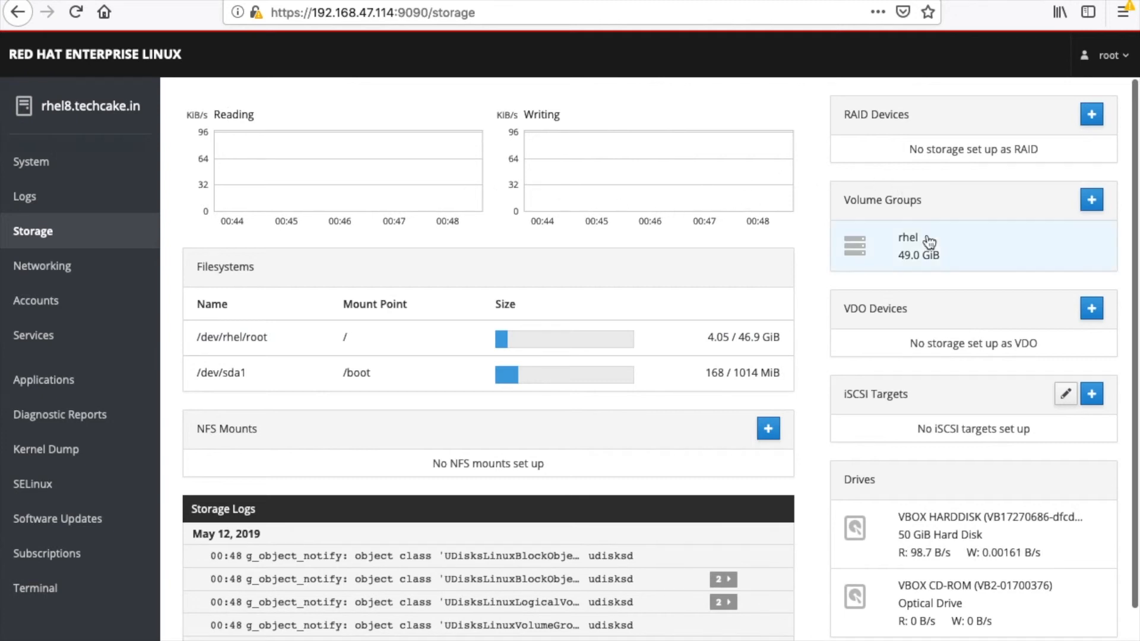
pyautogui.scroll(-2, 942, 276)
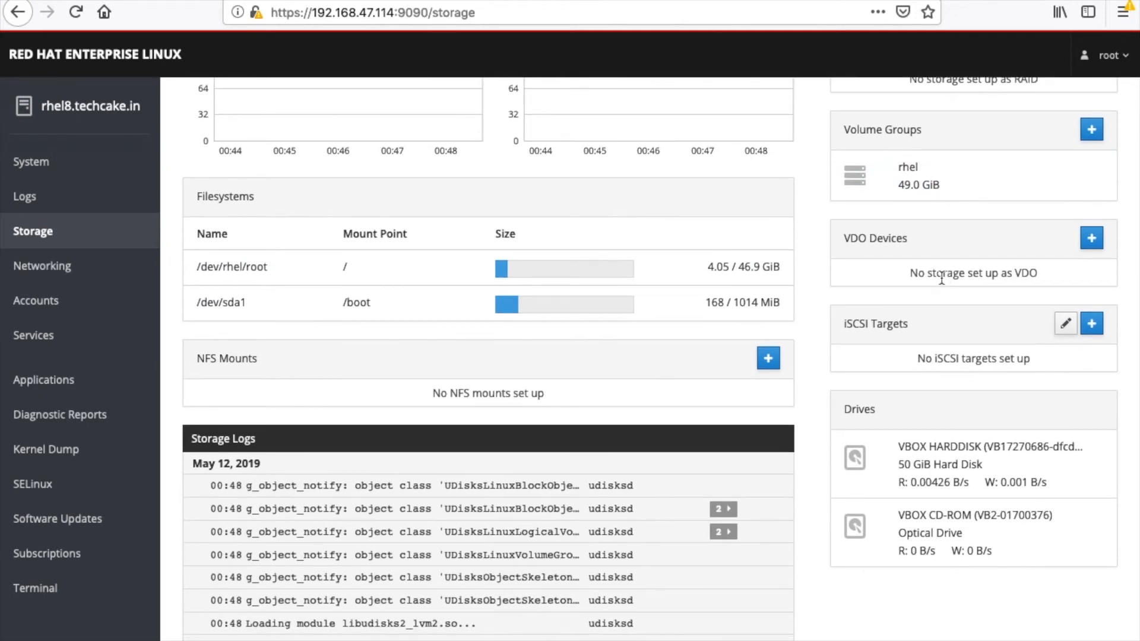
# Step: Look over the storage page again, and review the network interfaces, unmanaged interfaces and networking logs
pyautogui.scroll(2, 942, 278)
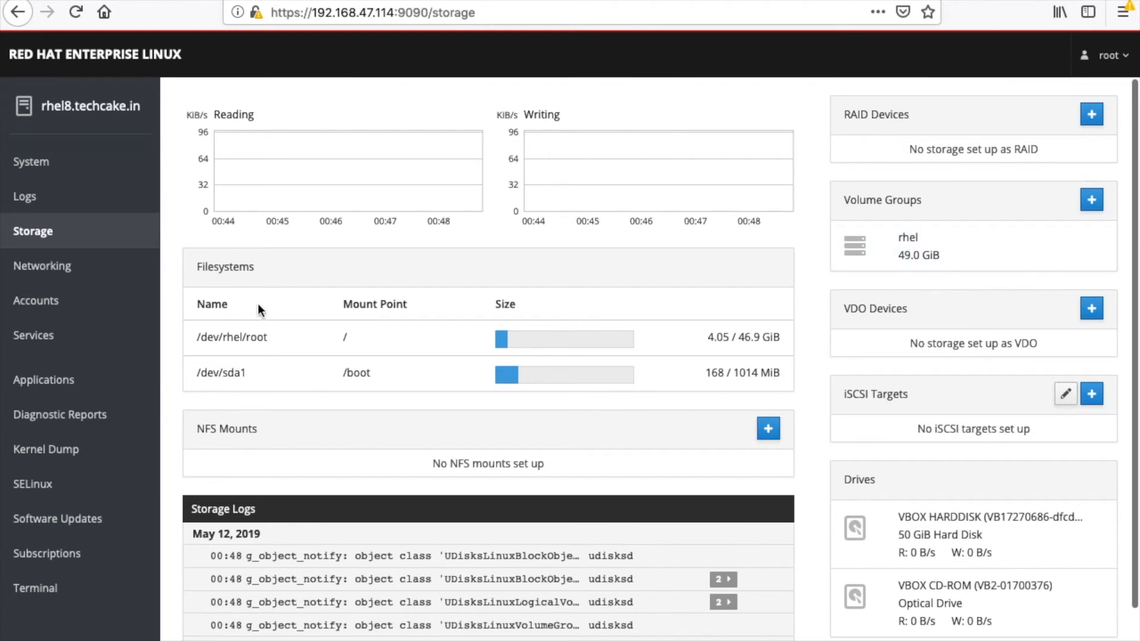
pyautogui.click(114, 278)
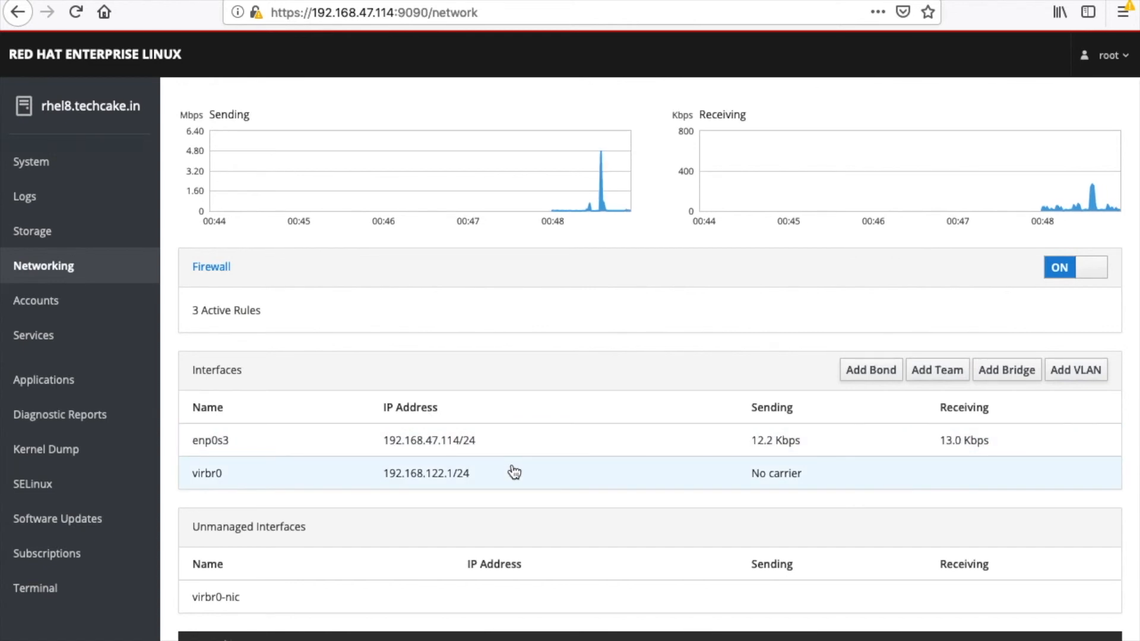
pyautogui.scroll(-4, 514, 473)
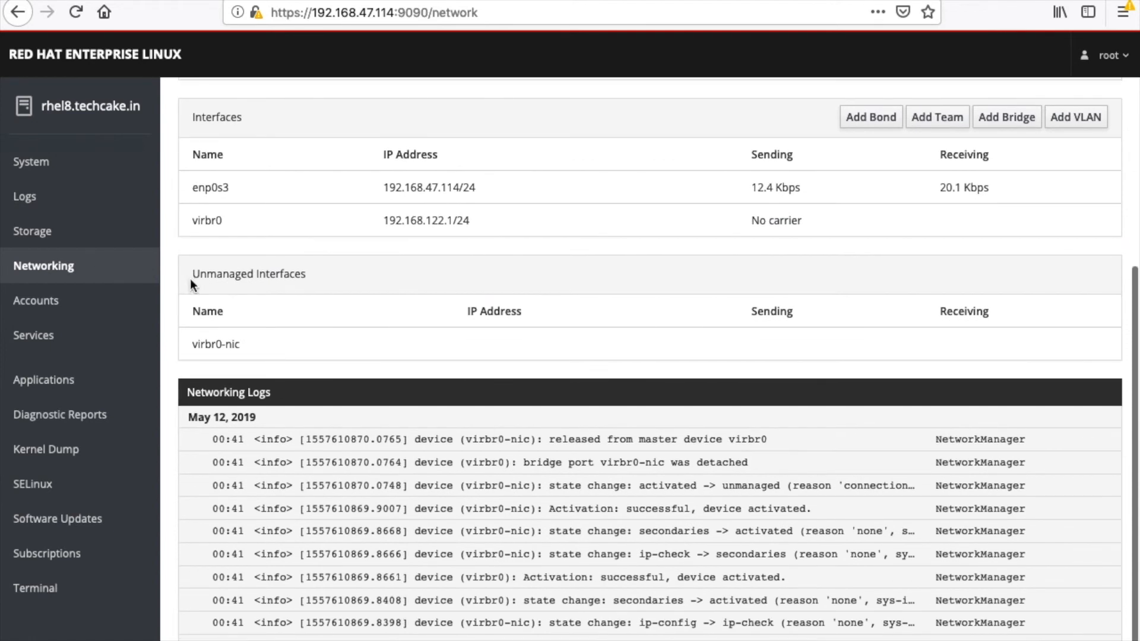
# Step: Open the Initial Setup configuration program from the system services, and view the Applications and Diagnostic Reports pages
pyautogui.click(45, 332)
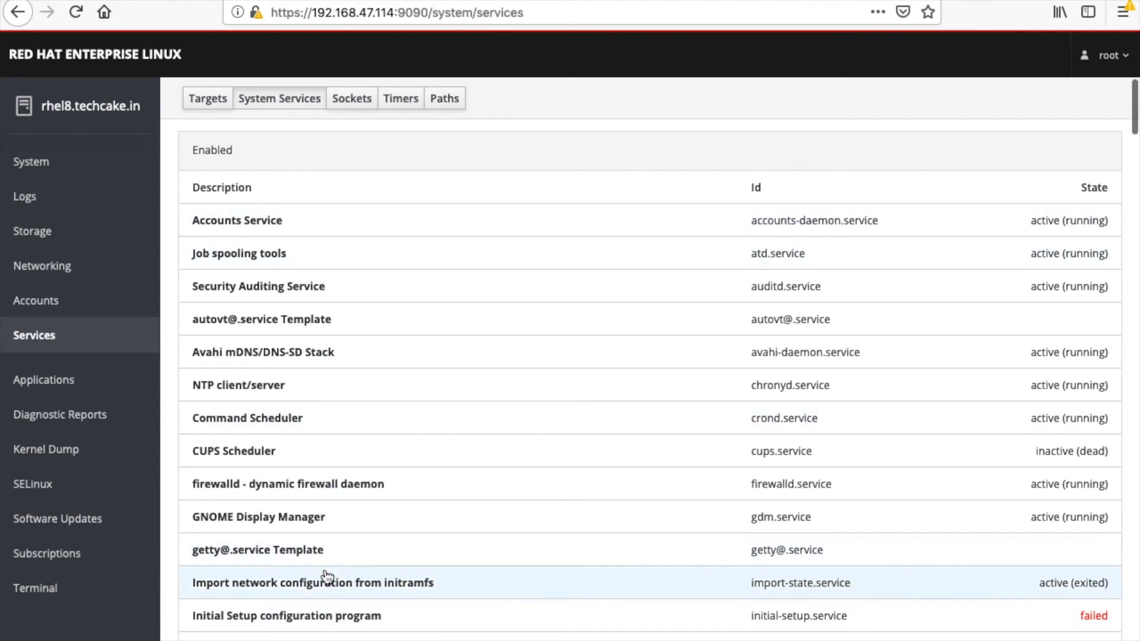
pyautogui.click(327, 617)
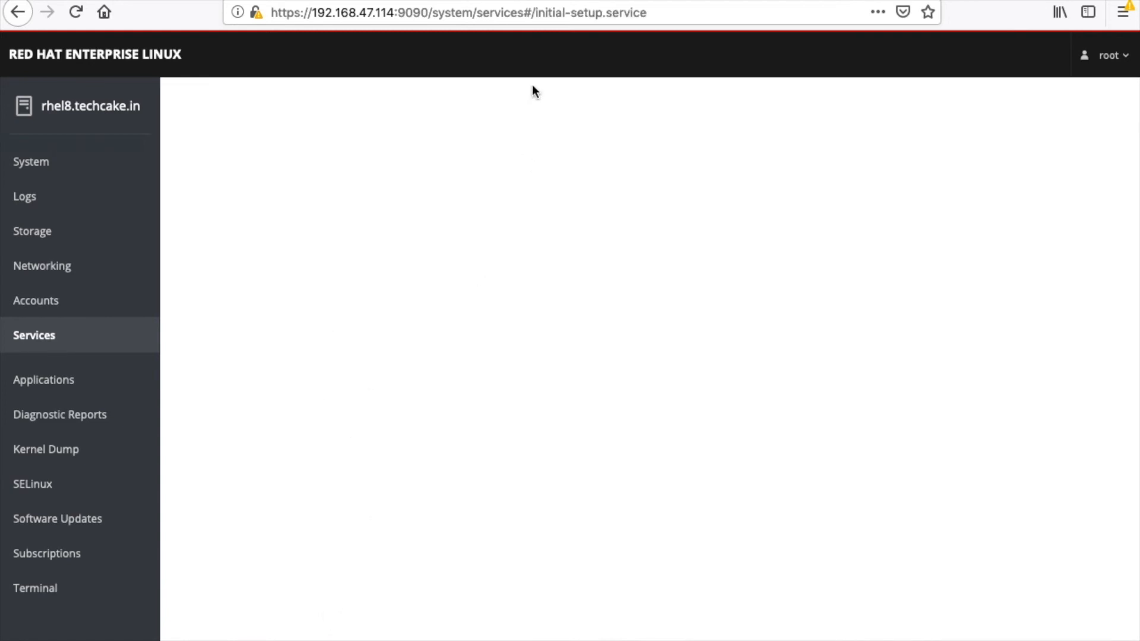
pyautogui.click(84, 383)
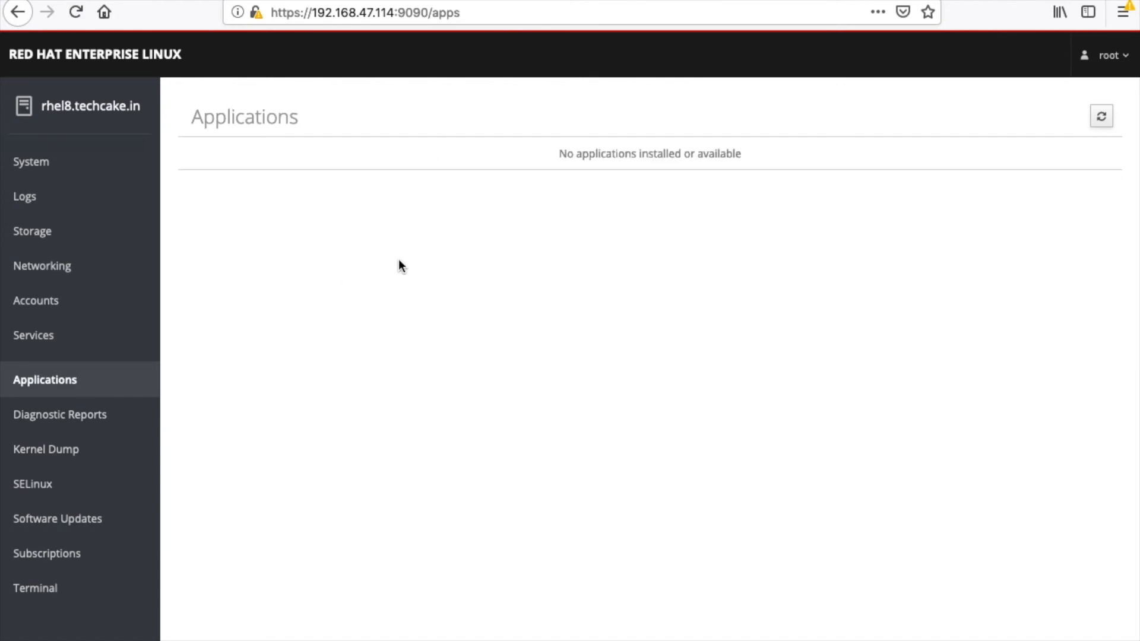
pyautogui.click(119, 417)
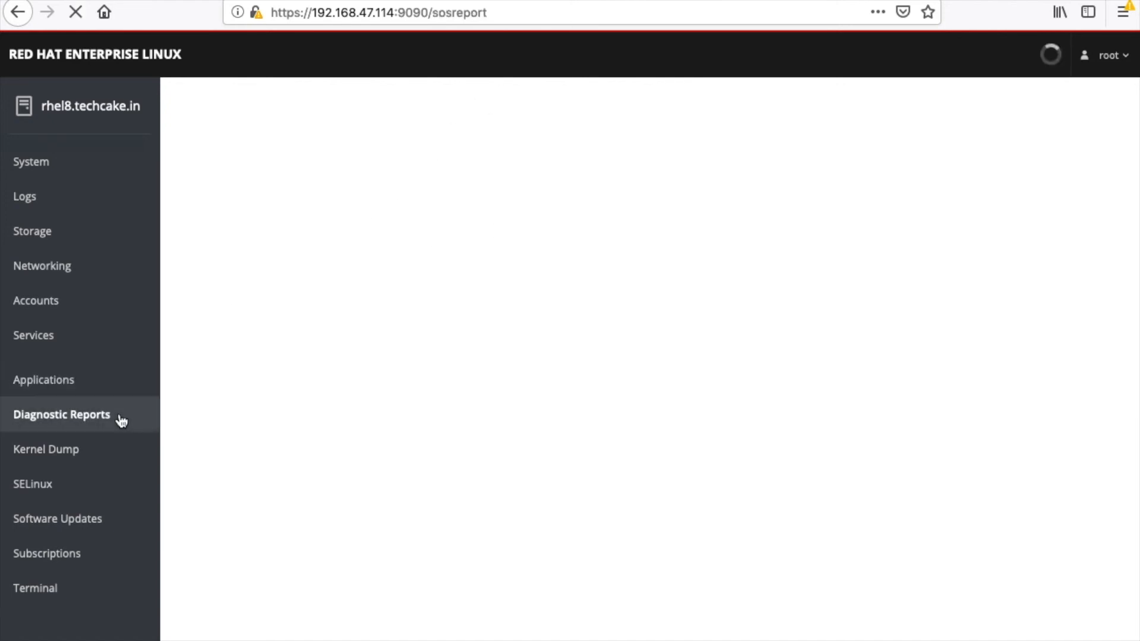
# Step: View the kernel dump settings and the kdump test configuration dialog without crashing the system
pyautogui.click(54, 451)
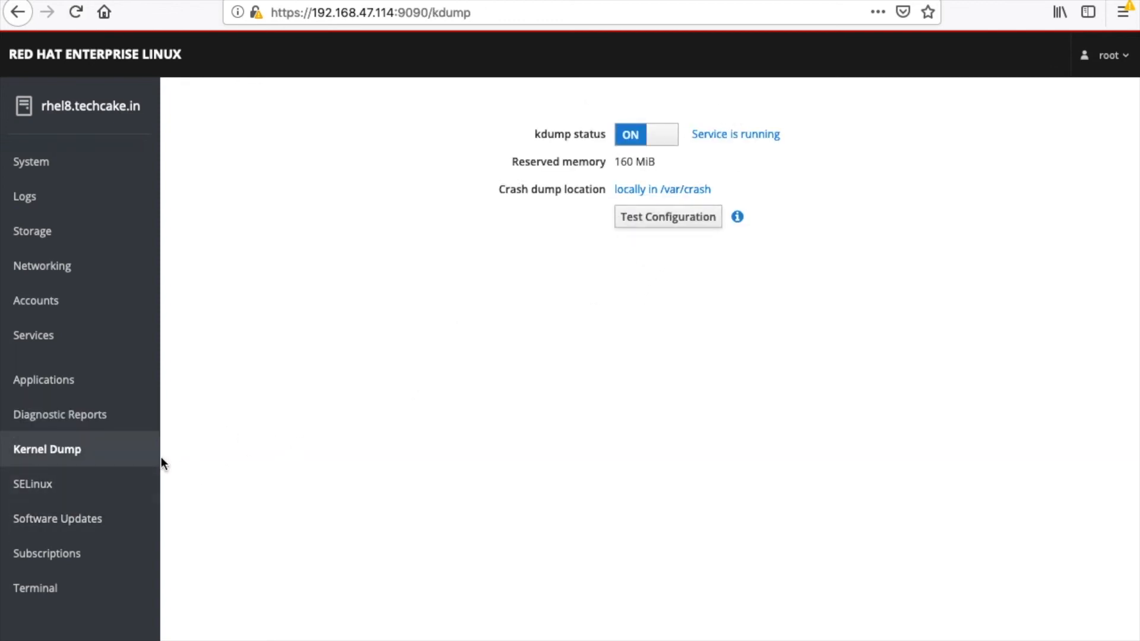
pyautogui.click(681, 224)
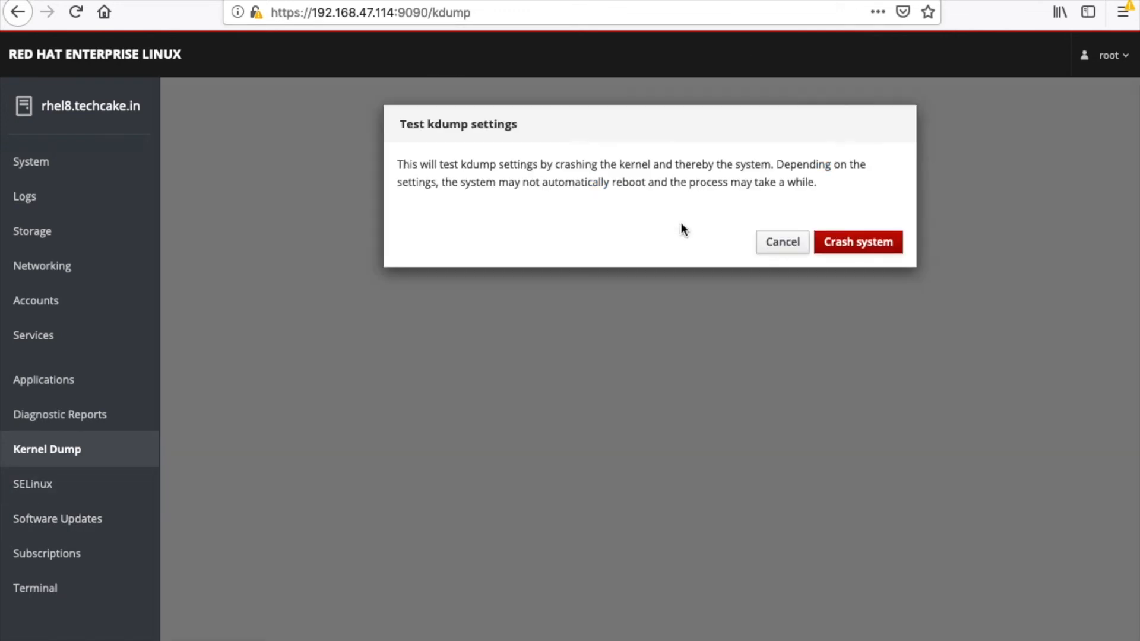
pyautogui.click(775, 243)
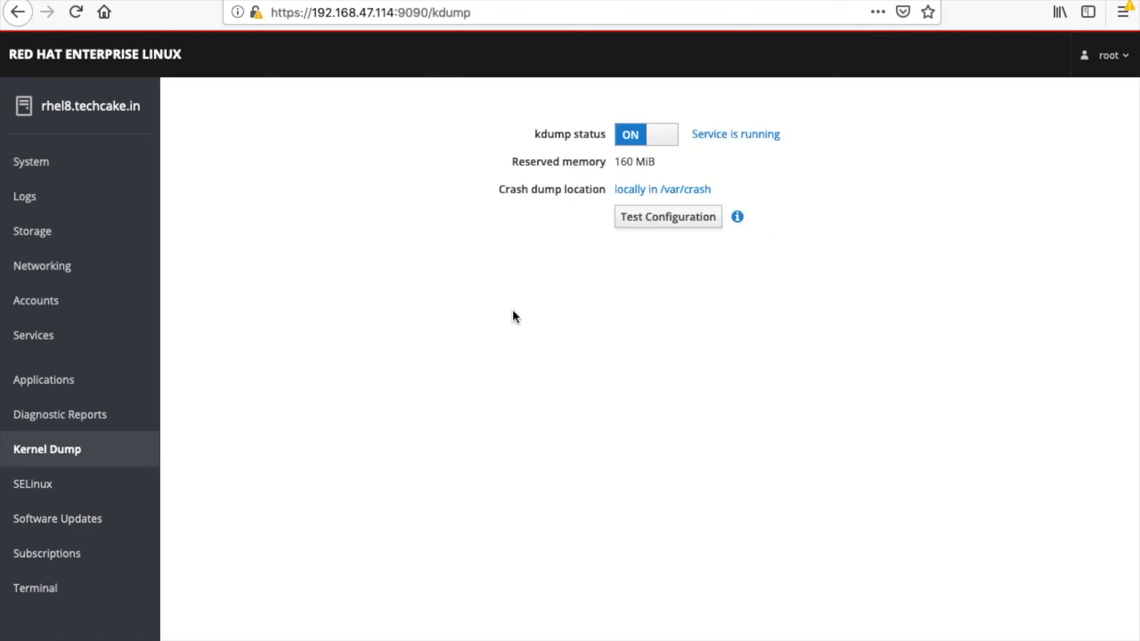
# Step: Review the SELinux policy, software updates and subscriptions, including the details of the installed Red Hat Enterprise Linux for x86_64 product
pyautogui.click(105, 496)
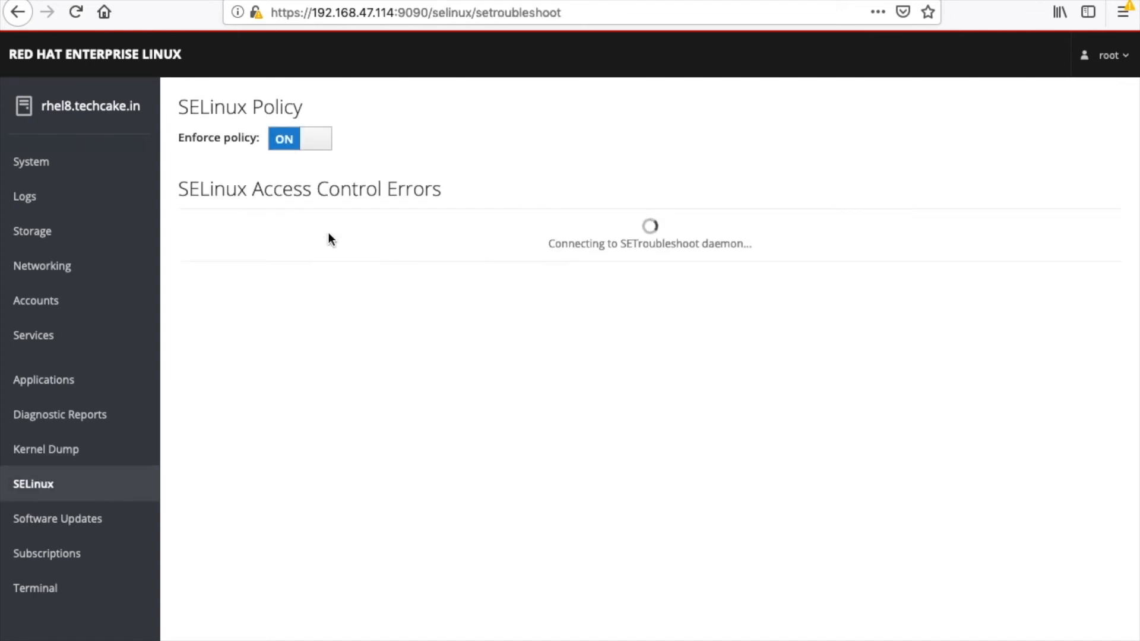
pyautogui.click(134, 519)
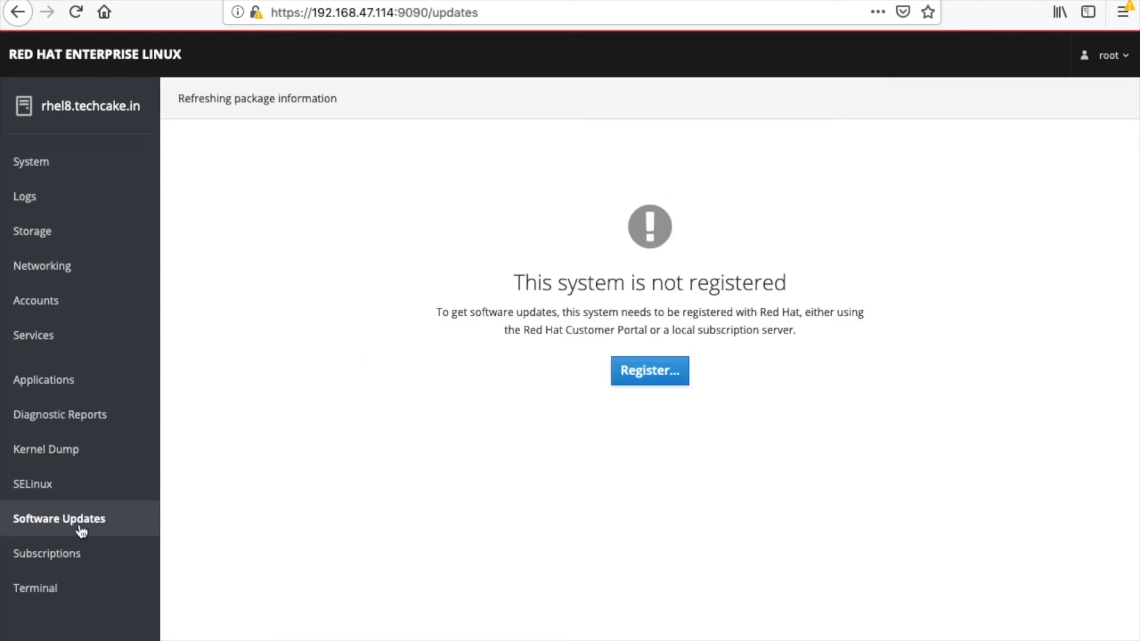
pyautogui.click(72, 557)
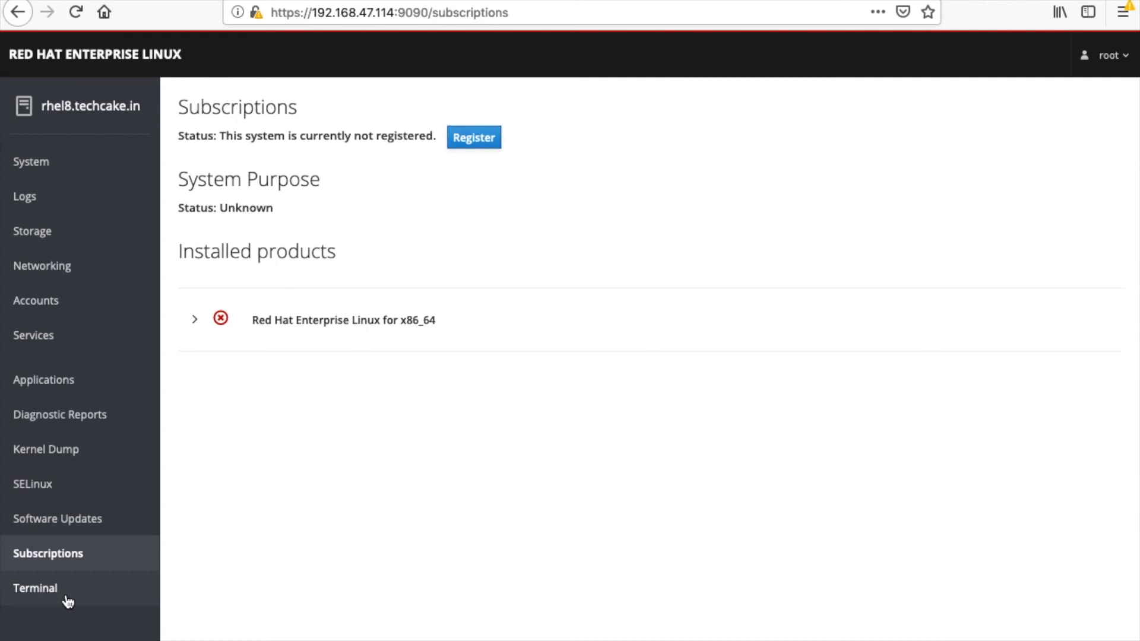
pyautogui.click(199, 319)
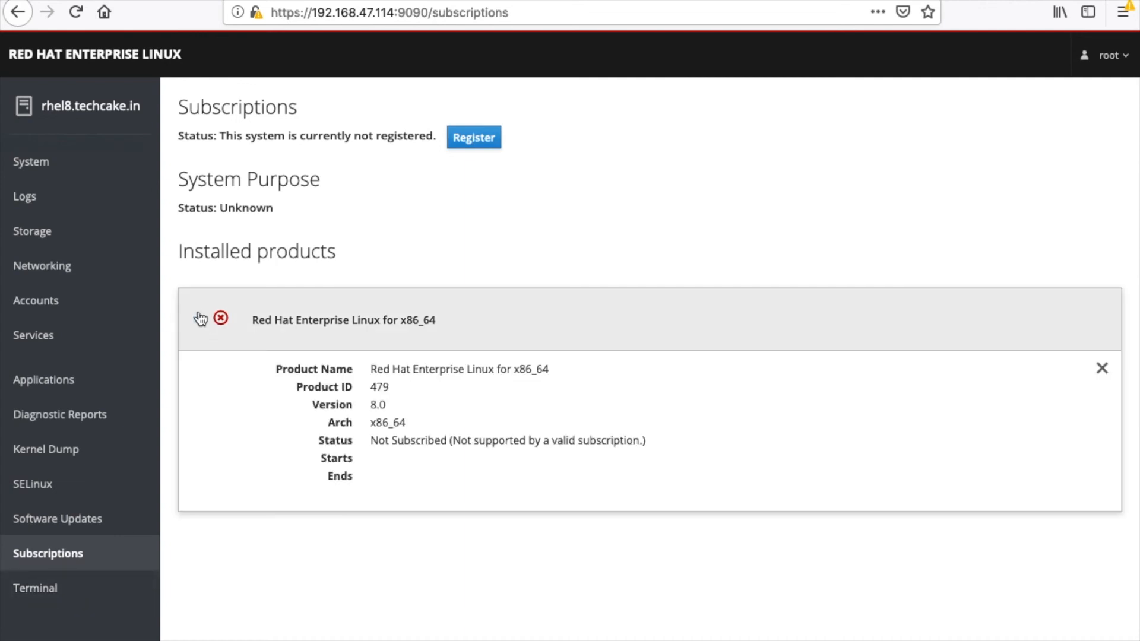
# Step: In the web console's terminal, list the home directory with "ls -ltrh" and print the working directory with "pwd"
pyautogui.click(88, 587)
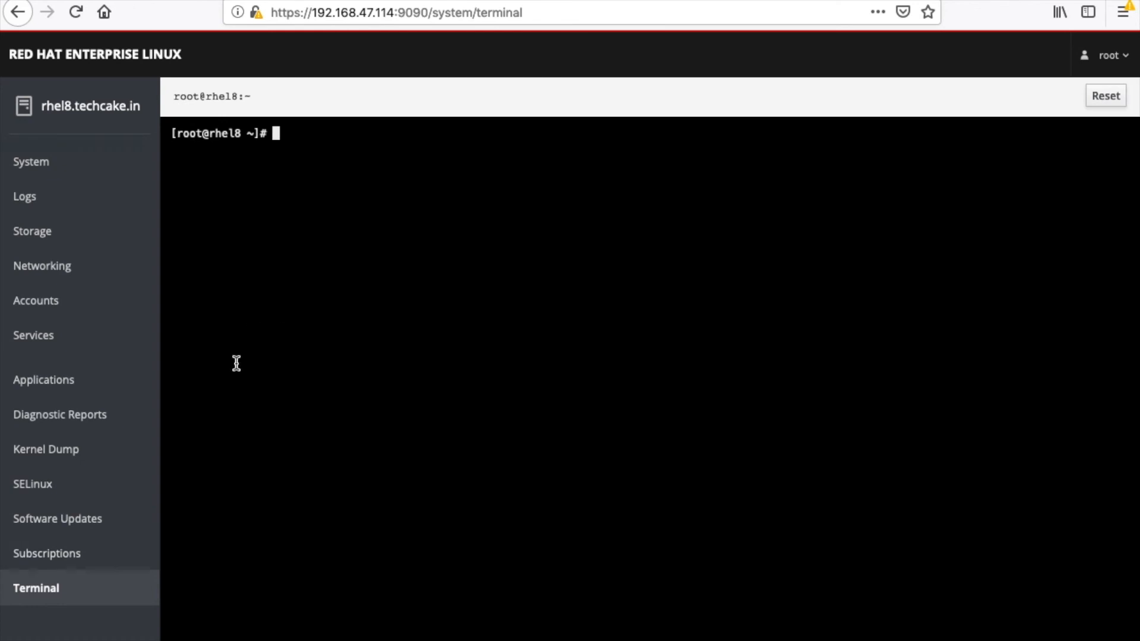
pyautogui.write('ls -ltrh')
pyautogui.press('Return')
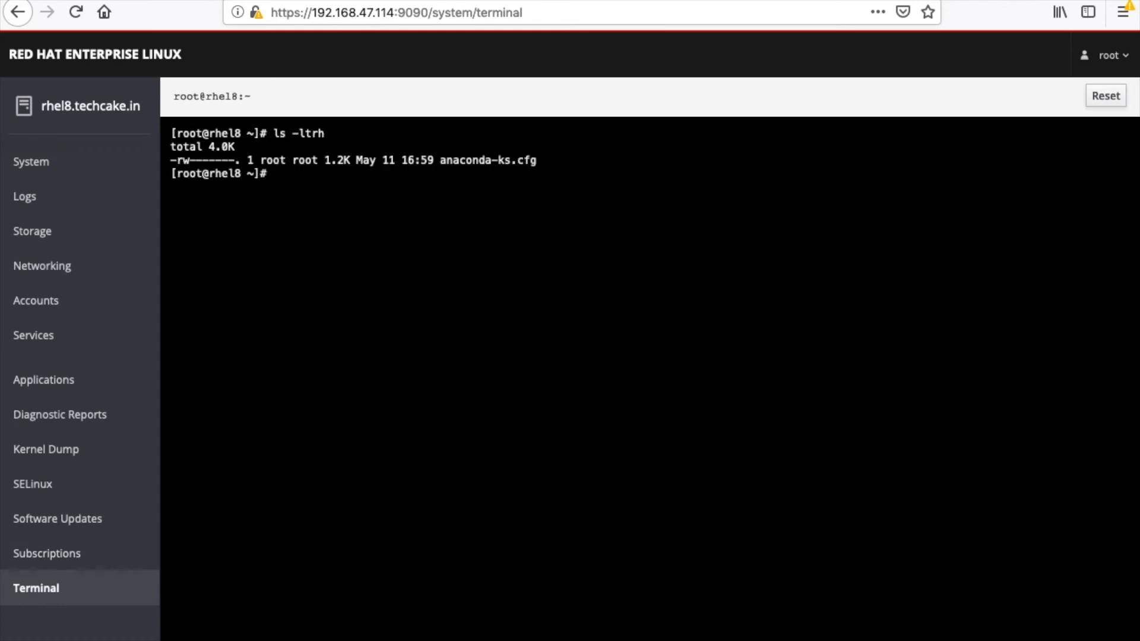
pyautogui.press('Return')
pyautogui.write('pwd')
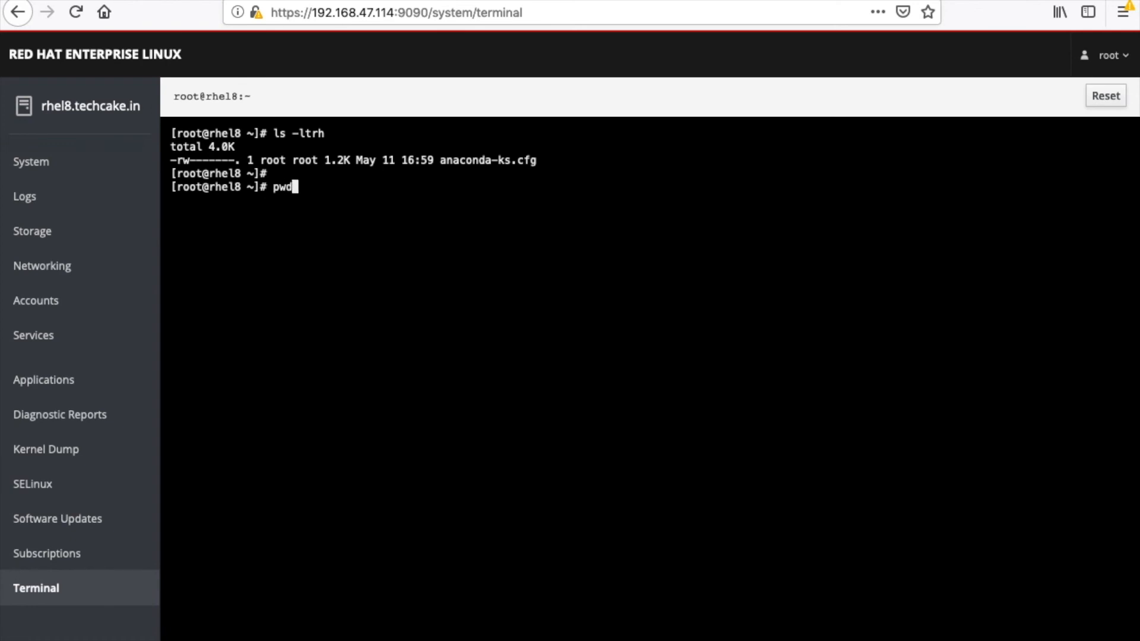
pyautogui.press('Return')
pyautogui.press('Return')
# Step: Display the installed operating system release with "cat /etc/redhat-release"
pyautogui.press('Return')
pyautogui.write('cat /etc/redhat-release')
pyautogui.press('Return')
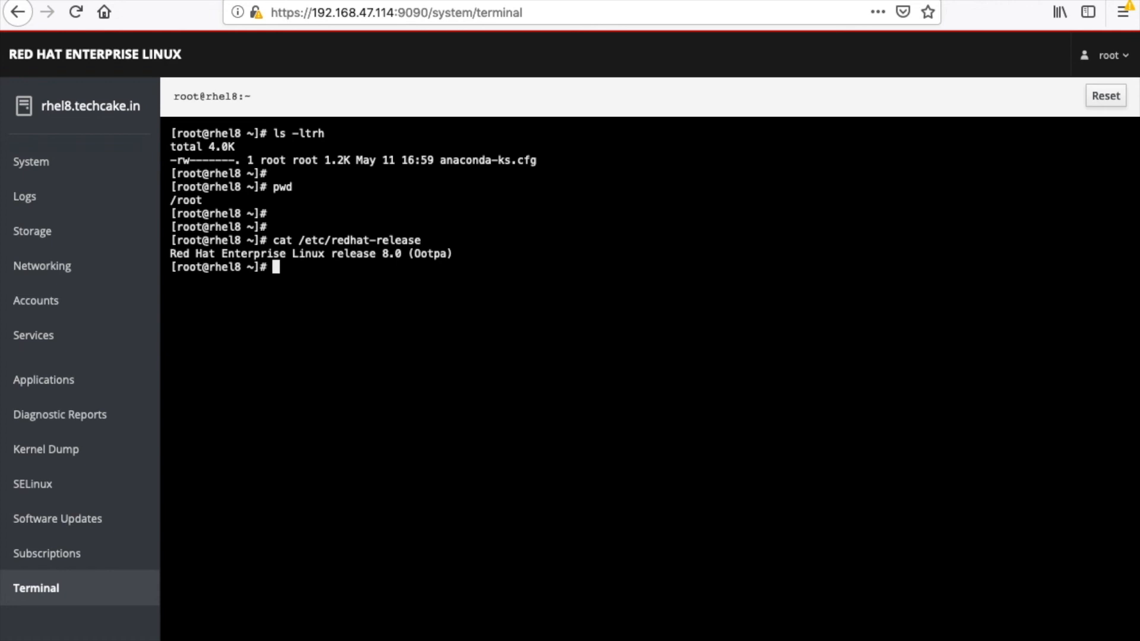
# Step: Print the working directory again with "pwd" and list the filesystems' disk usage with "df -h"
pyautogui.press('Return')
pyautogui.press('Return')
pyautogui.press('Return')
pyautogui.write('pwd')
pyautogui.press('Return')
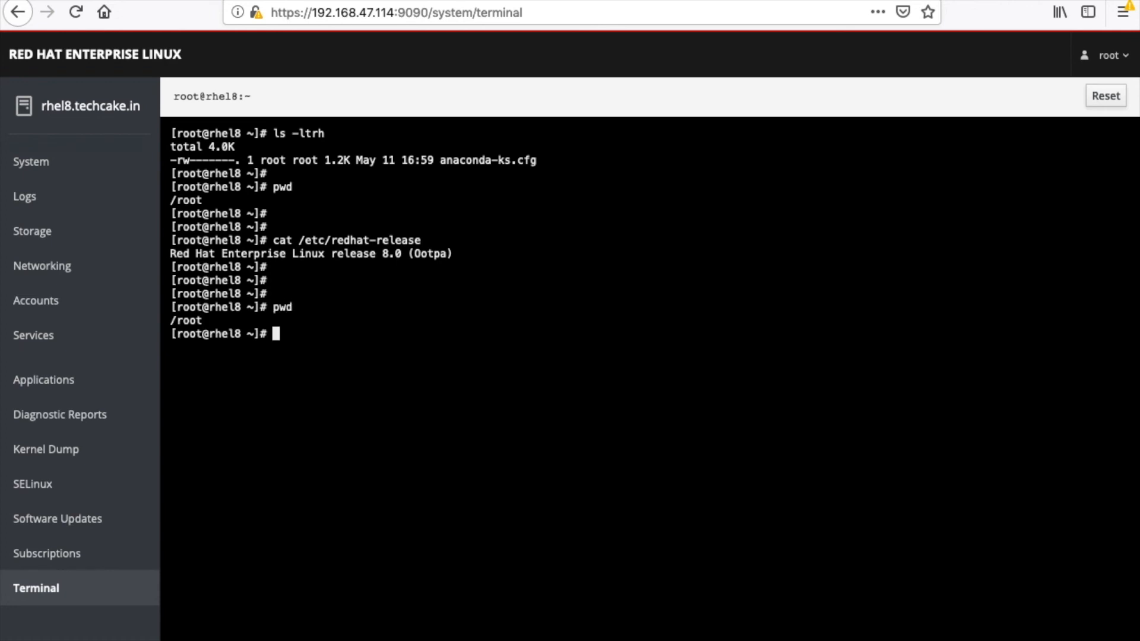
pyautogui.press('Return')
pyautogui.press('Return')
pyautogui.write('df -h')
pyautogui.press('Return')
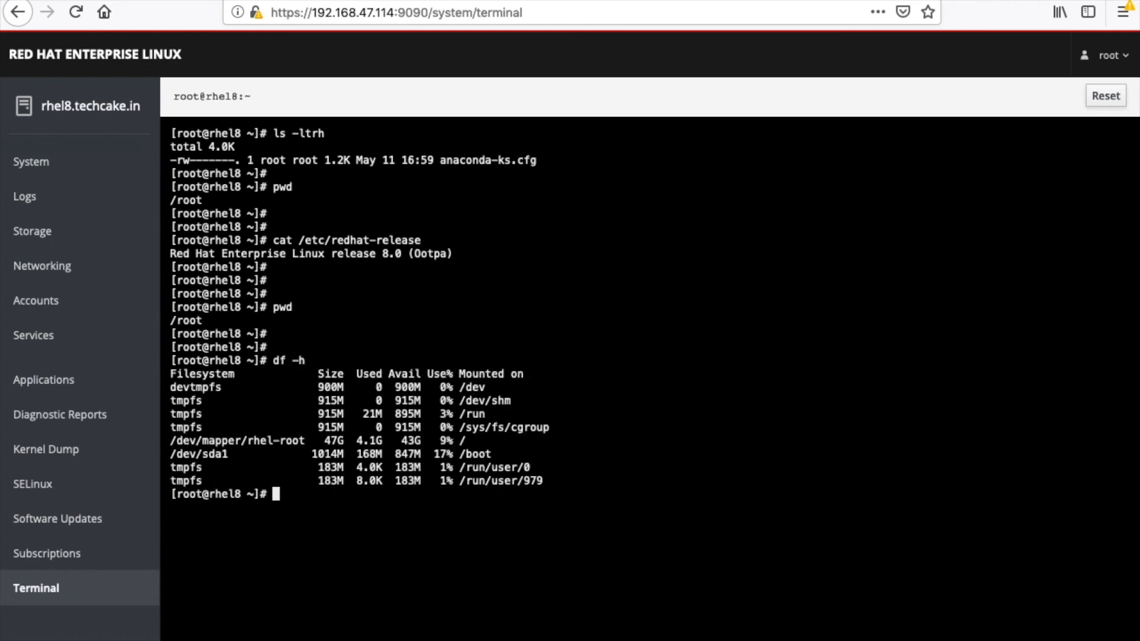
pyautogui.press('Return')
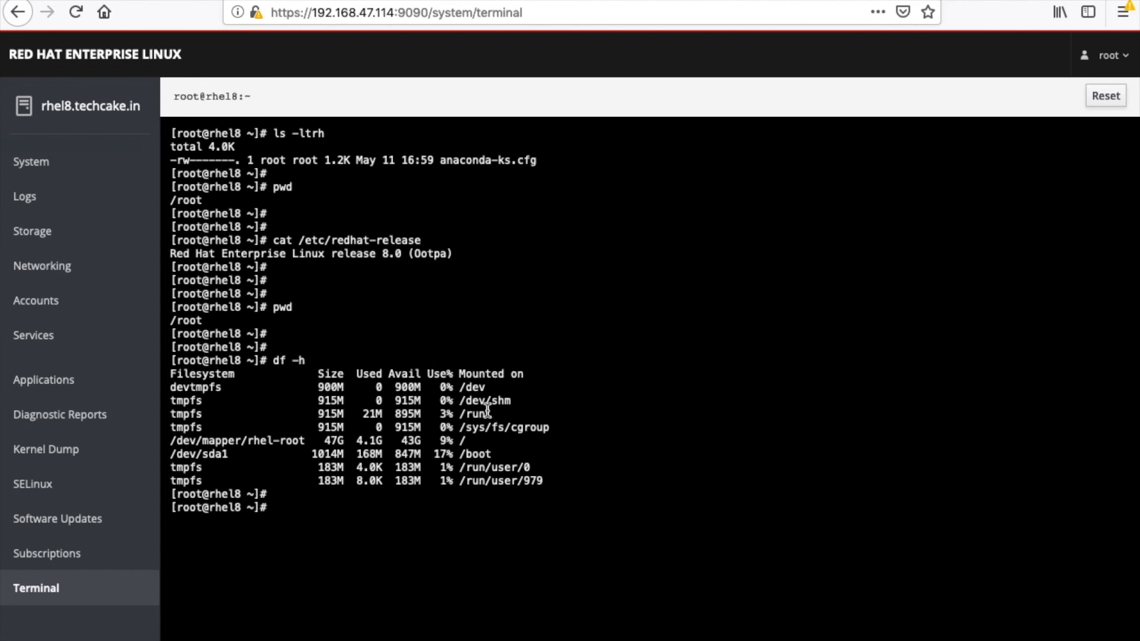
# Step: Highlight the root filesystem's row and the used space of the root and /boot filesystems in the df output, then clear the selection
pyautogui.moveTo(459, 441); pyautogui.dragTo(471, 440)
pyautogui.tripleClick(470, 441)
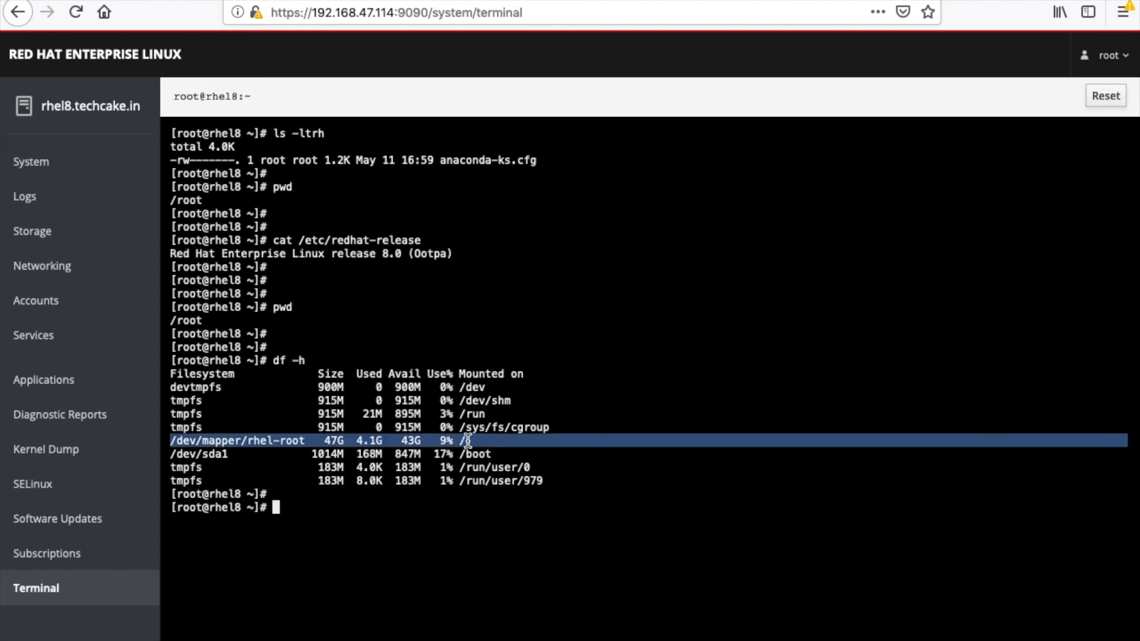
pyautogui.doubleClick(378, 441)
pyautogui.moveTo(356, 441); pyautogui.dragTo(383, 441)
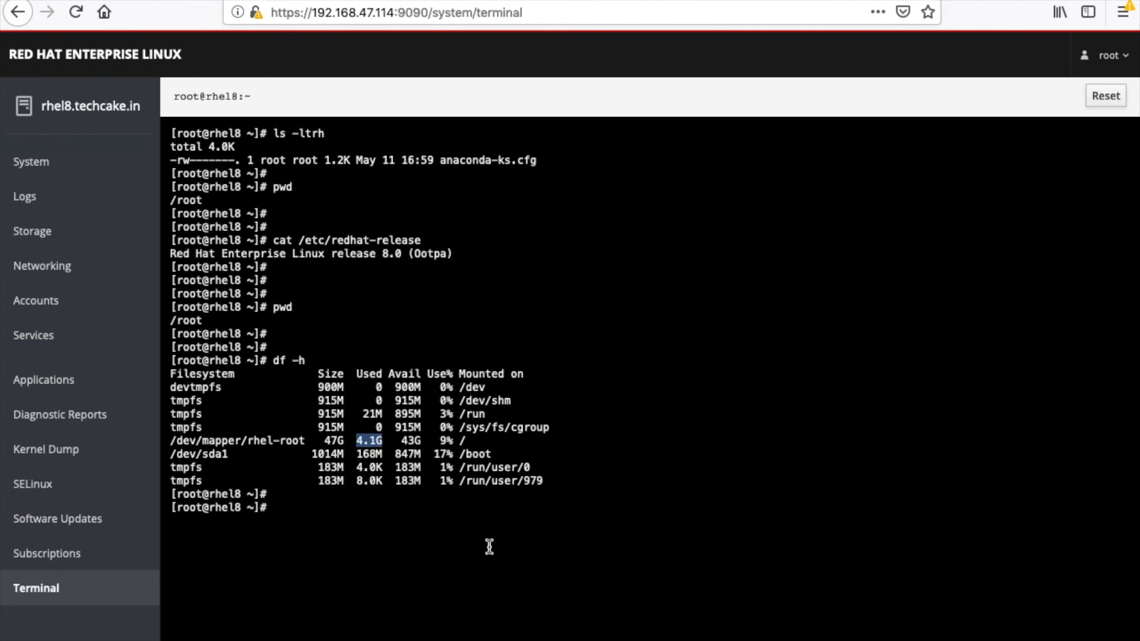
pyautogui.doubleClick(369, 453)
pyautogui.click(409, 530)
pyautogui.moveTo(763, 633)
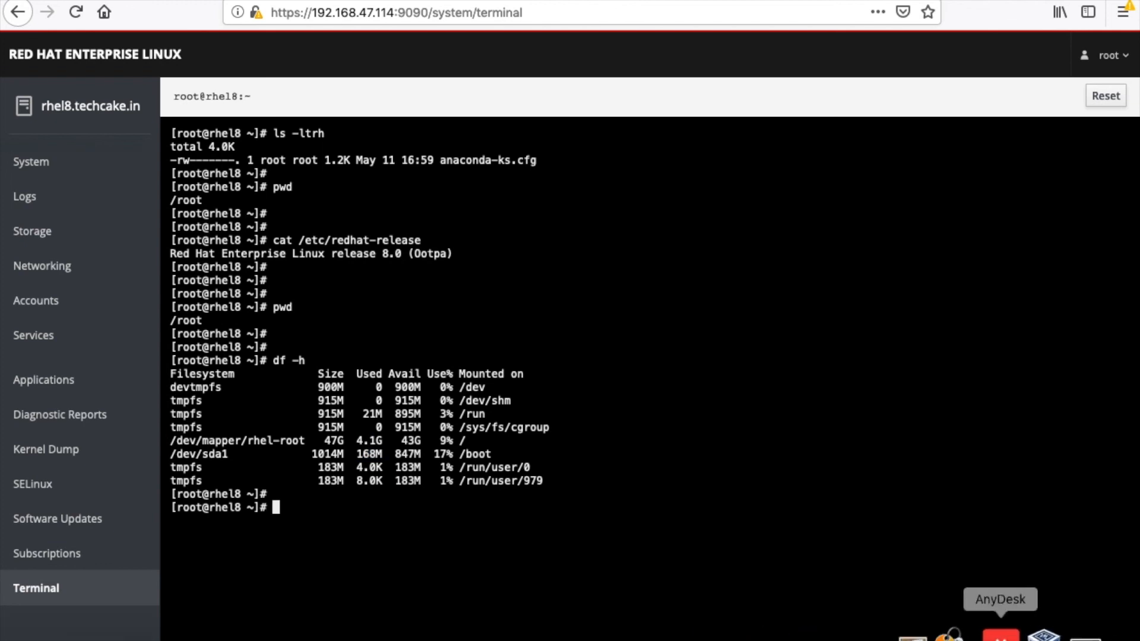
pyautogui.rightClick(906, 637)
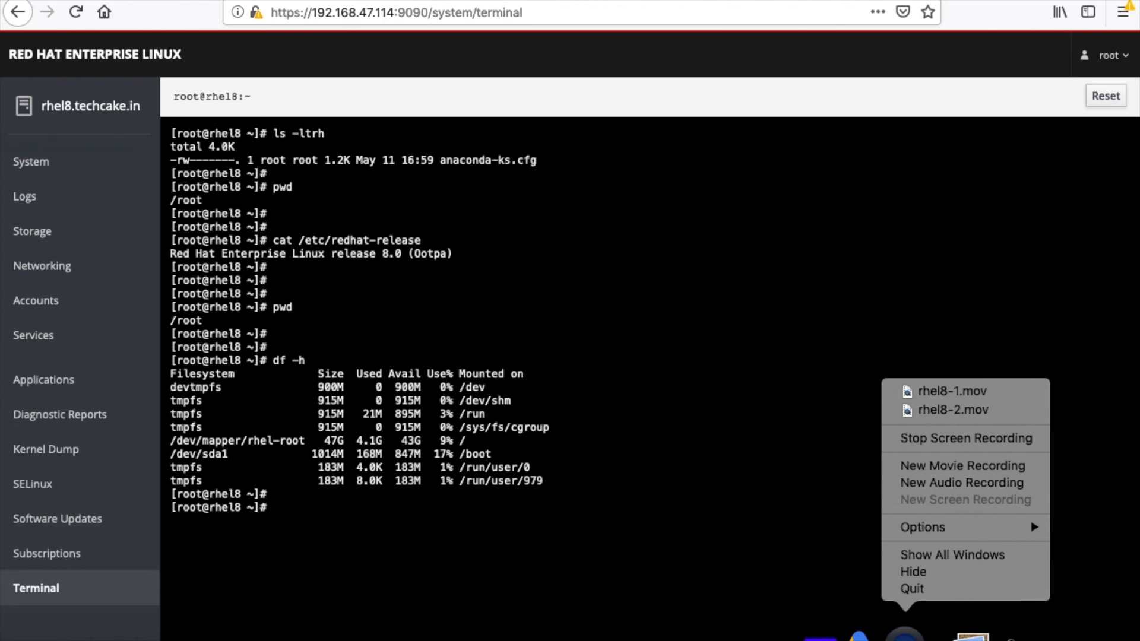
pyautogui.click(658, 467)
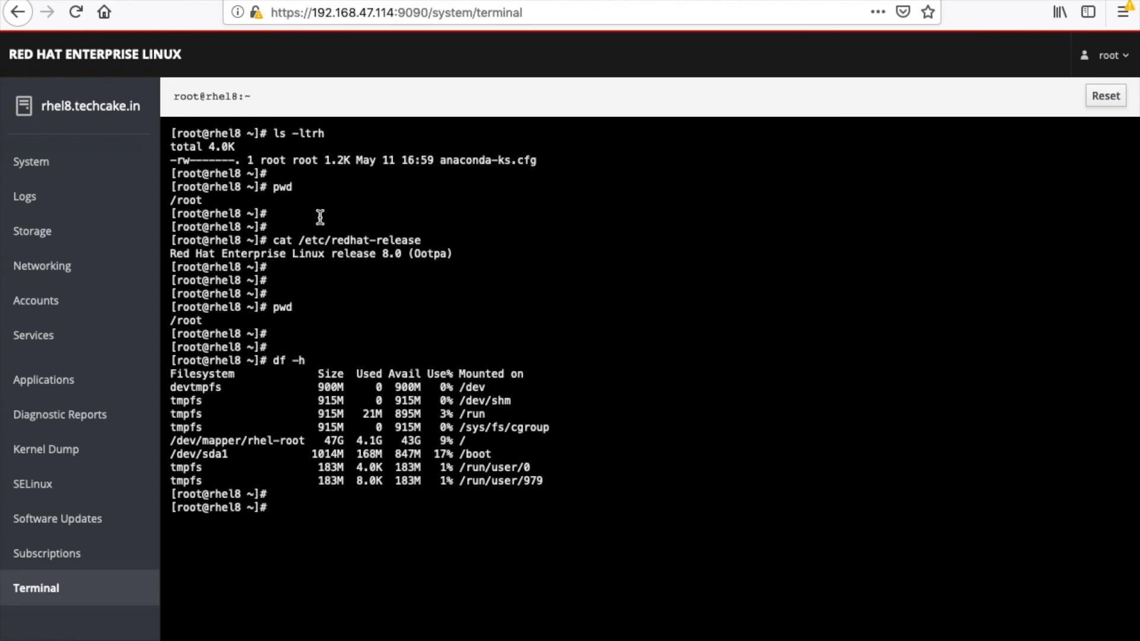
# Step: Revisit the system overview, and look over the storage page's filesystems, drives and storage logs
pyautogui.click(98, 105)
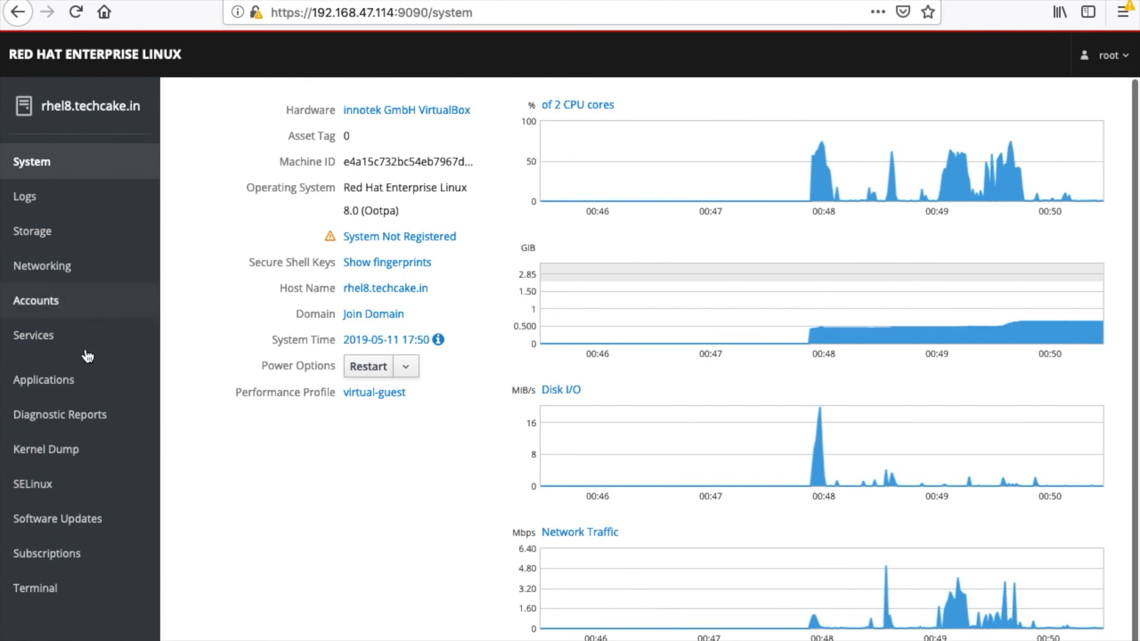
pyautogui.click(76, 234)
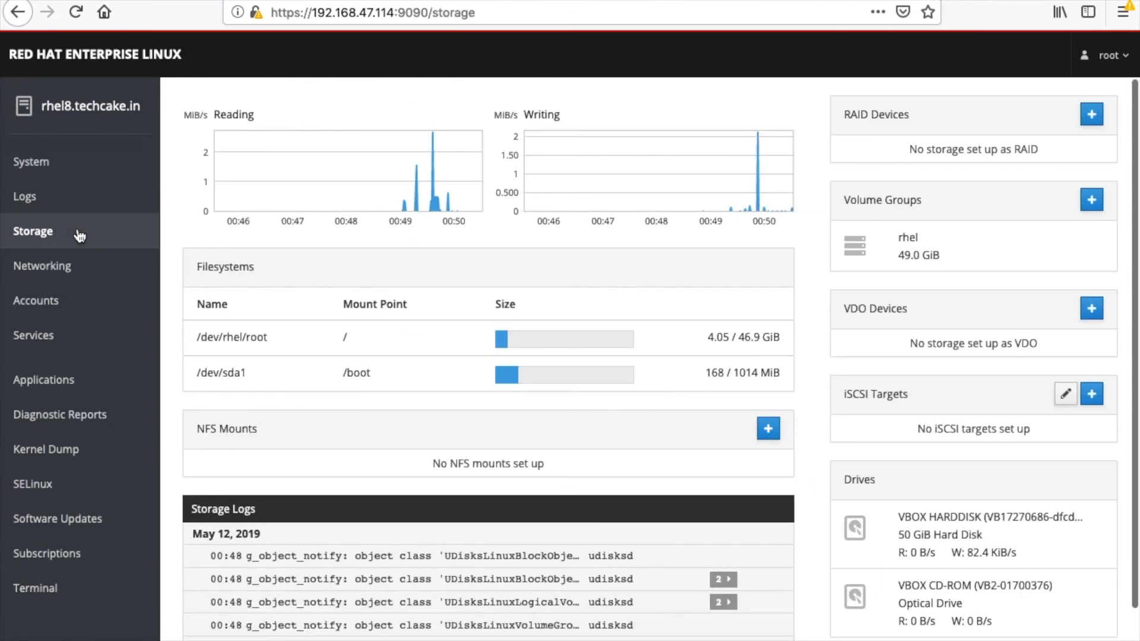
pyautogui.scroll(-2, 254, 312)
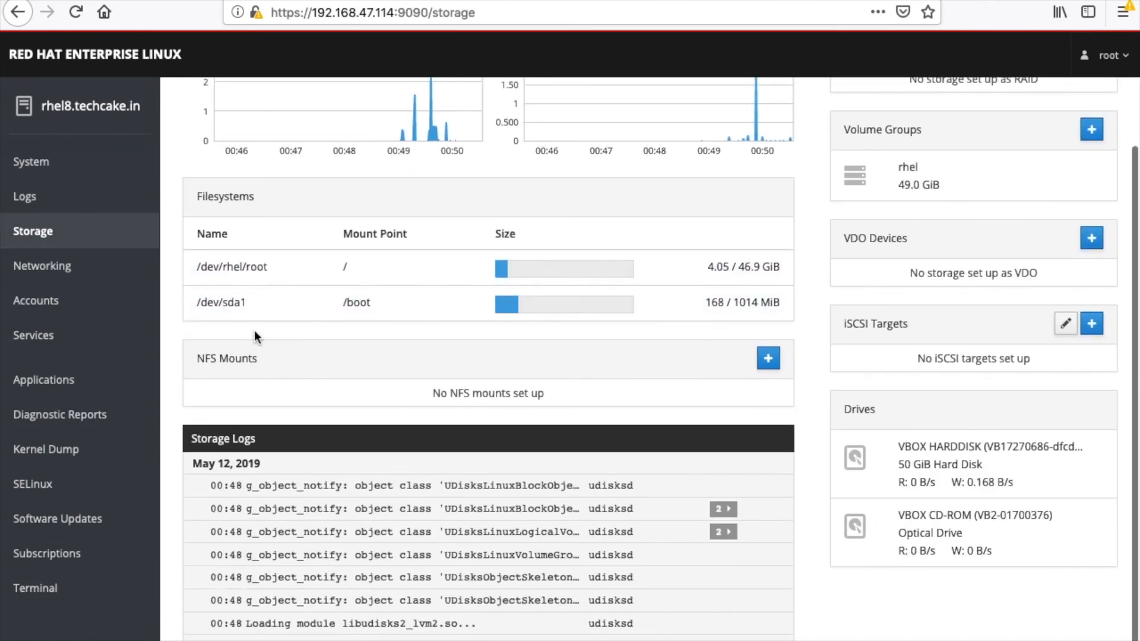